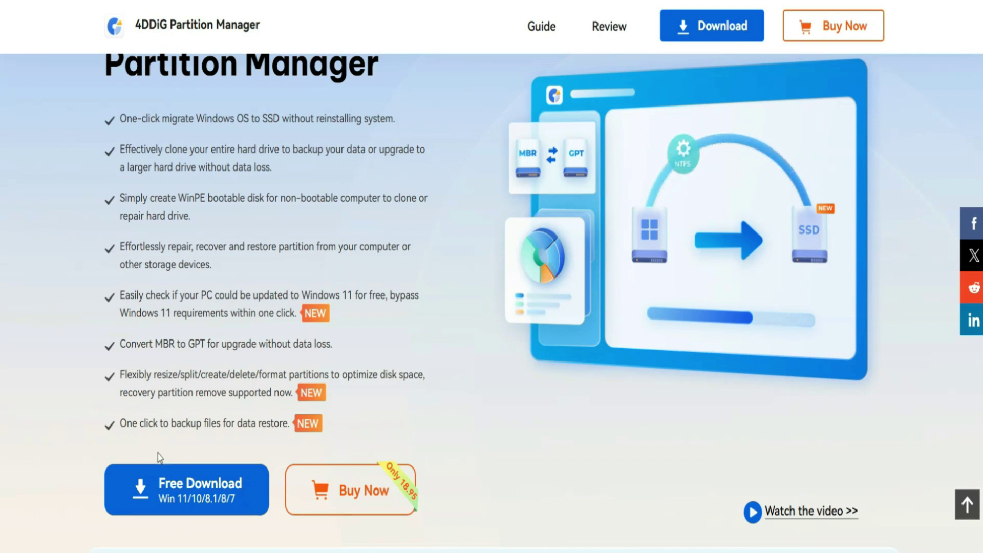
Download the free Windows version of 4DDiG Partition Manager, saving the installer to the Desktop
click(189, 484)
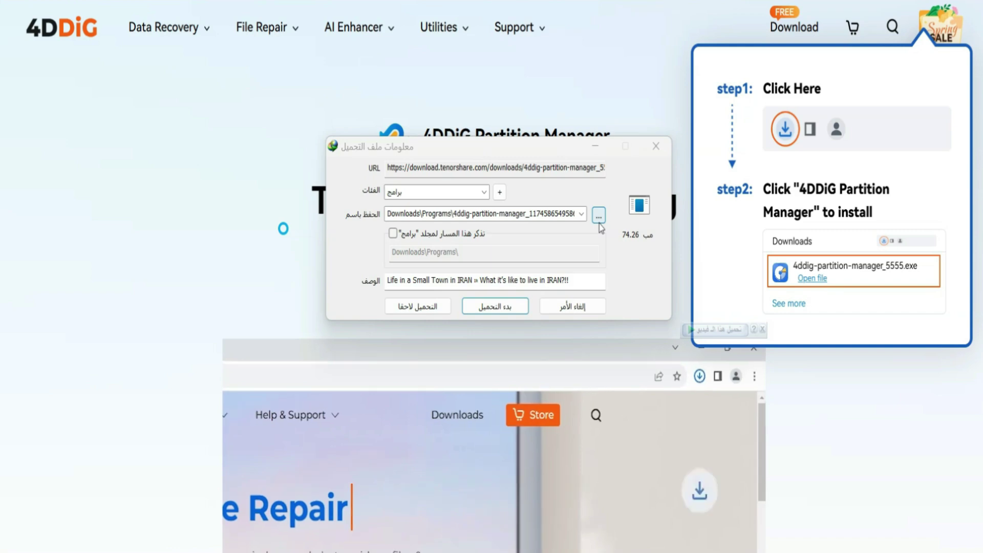
click(598, 215)
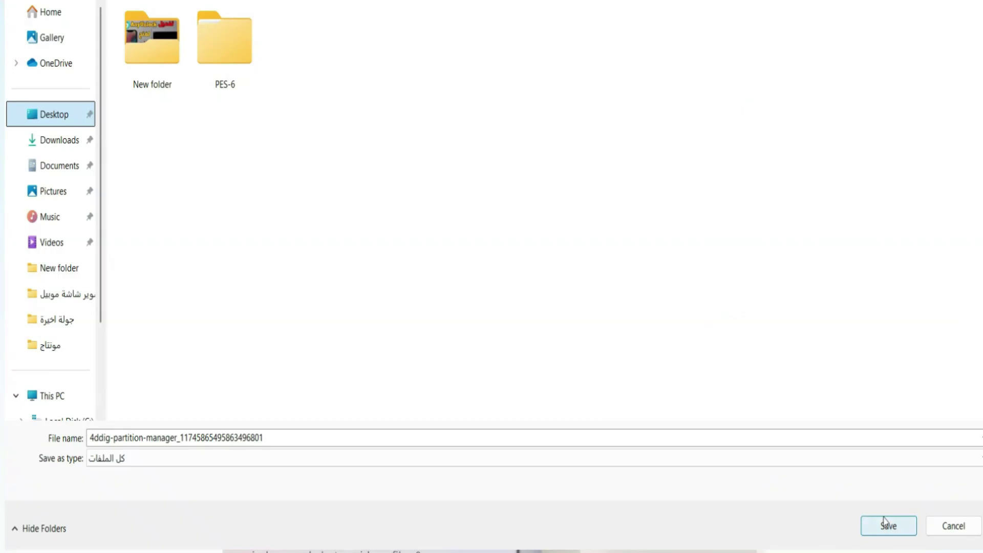
click(884, 523)
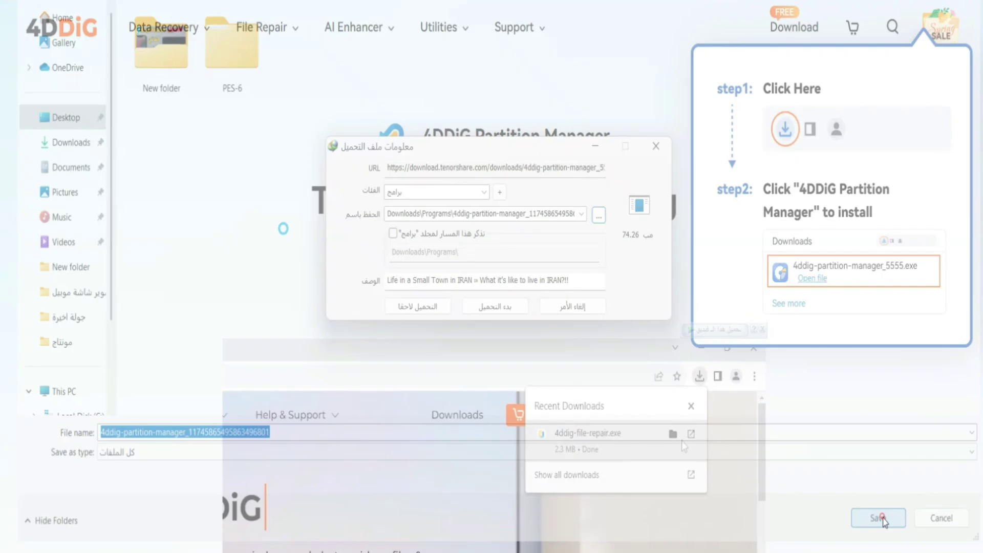
click(496, 306)
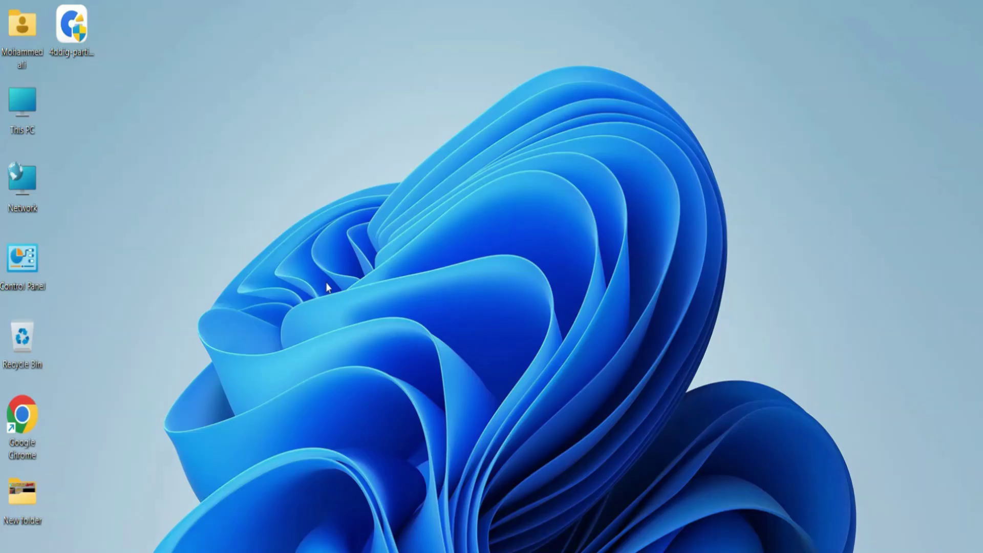
Run the downloaded 4DDiG Partition Manager installer with Arabic (العربية) as the setup language and accept the license agreement
drag(77, 44, 173, 73)
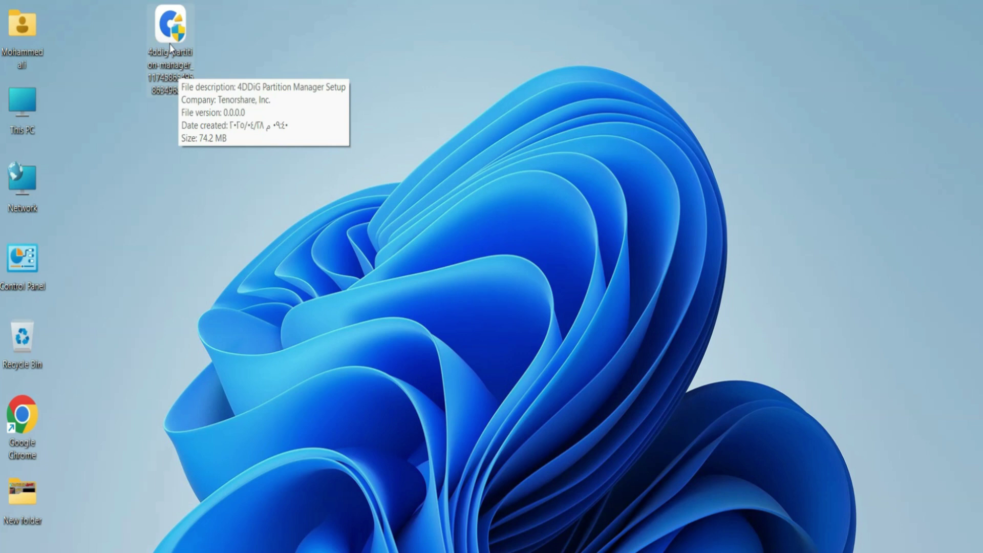
double_click(170, 44)
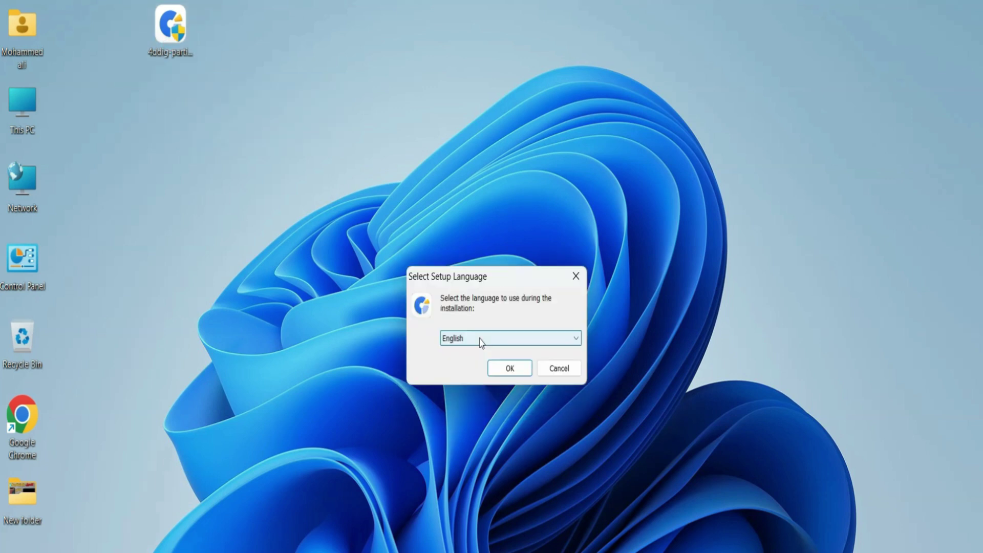
click(481, 340)
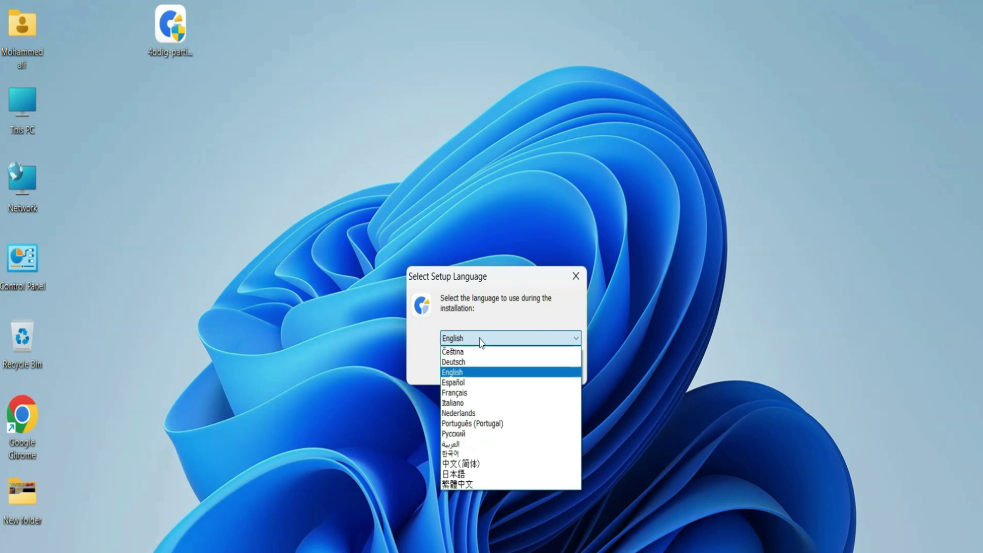
click(453, 445)
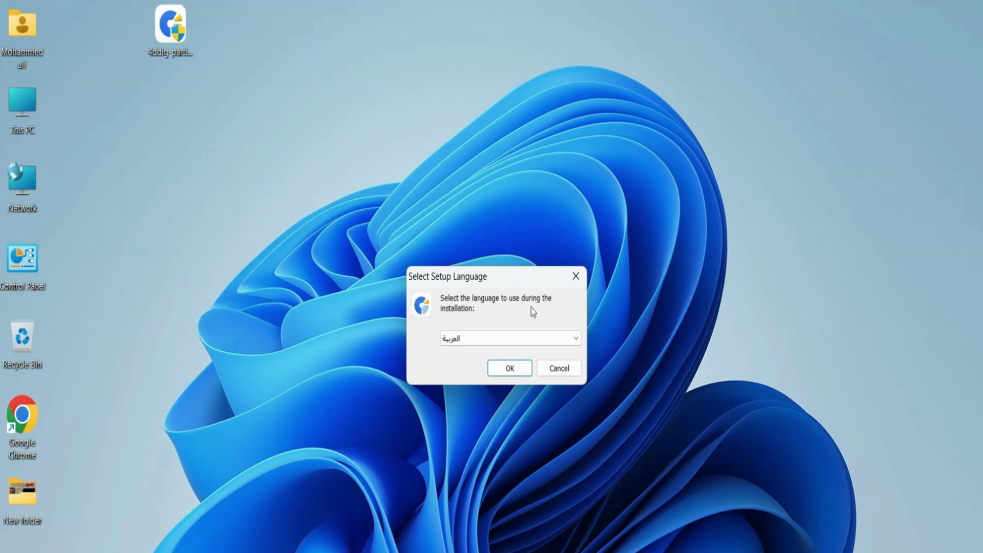
click(509, 369)
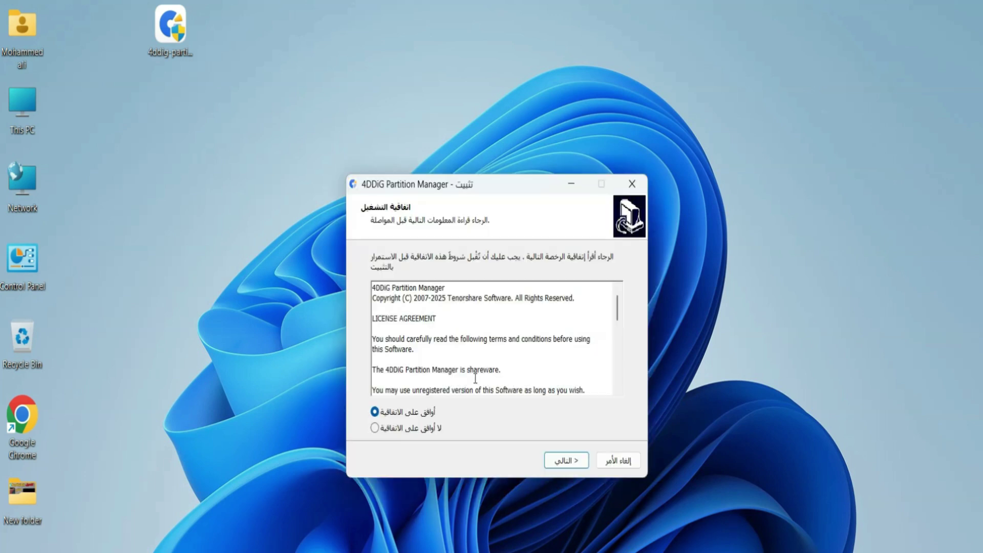
click(565, 461)
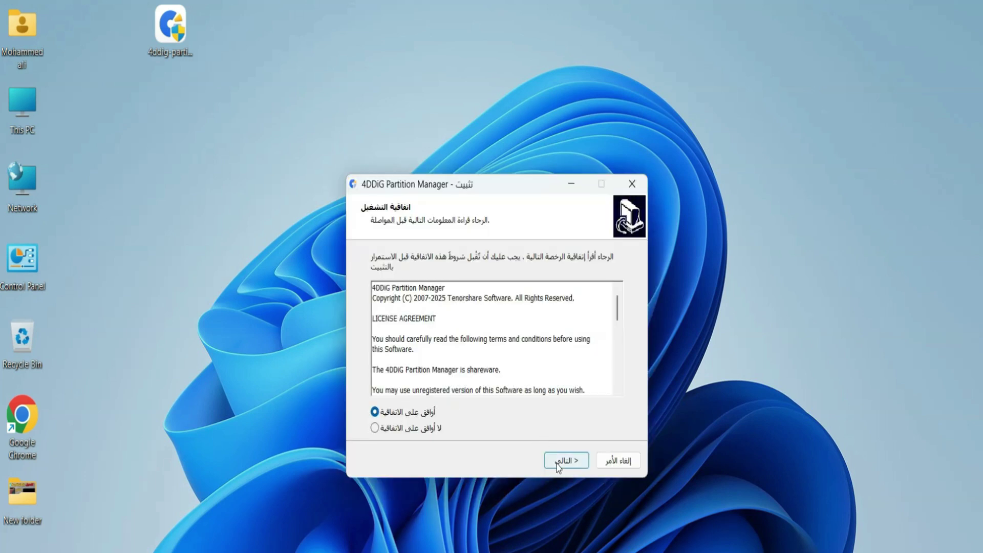
click(562, 461)
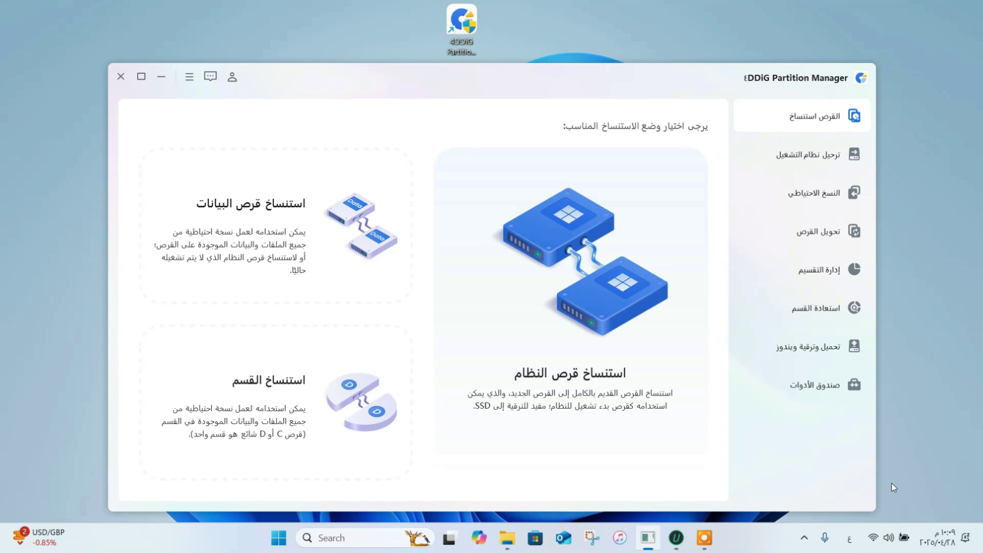
Migrate the Windows 11 operating system to Disk 1, confirming the overwrite of the target disk, and finish back at the migration start page
click(810, 166)
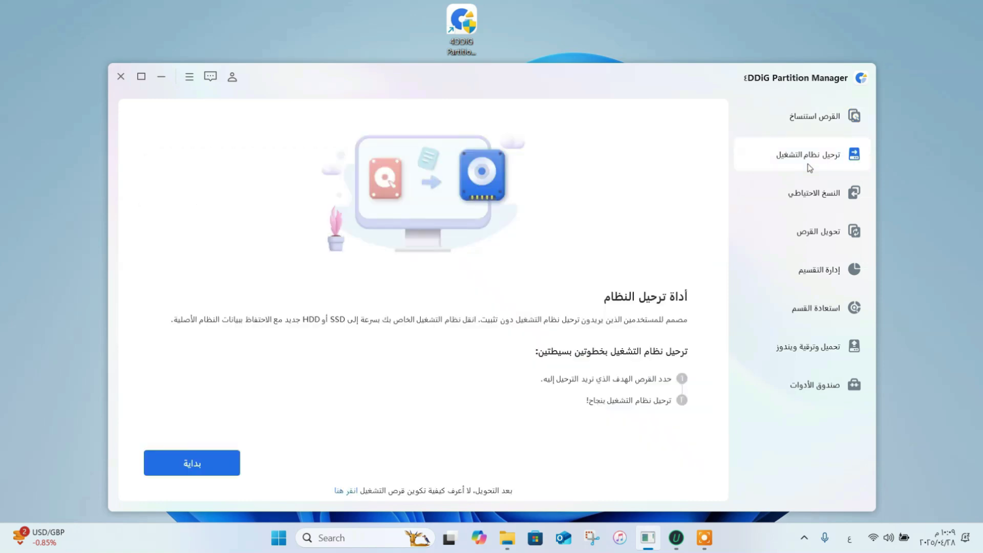
click(217, 471)
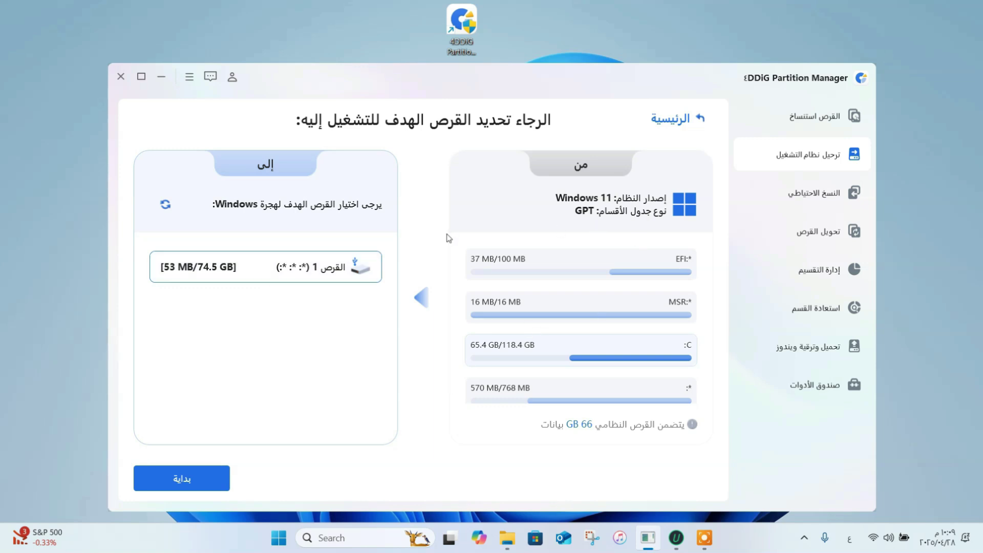
click(197, 484)
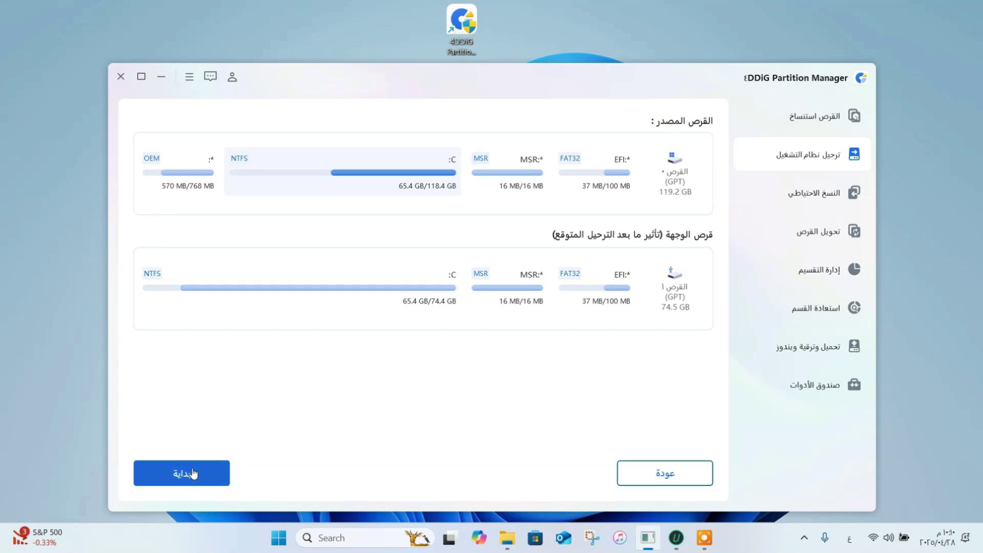
click(193, 474)
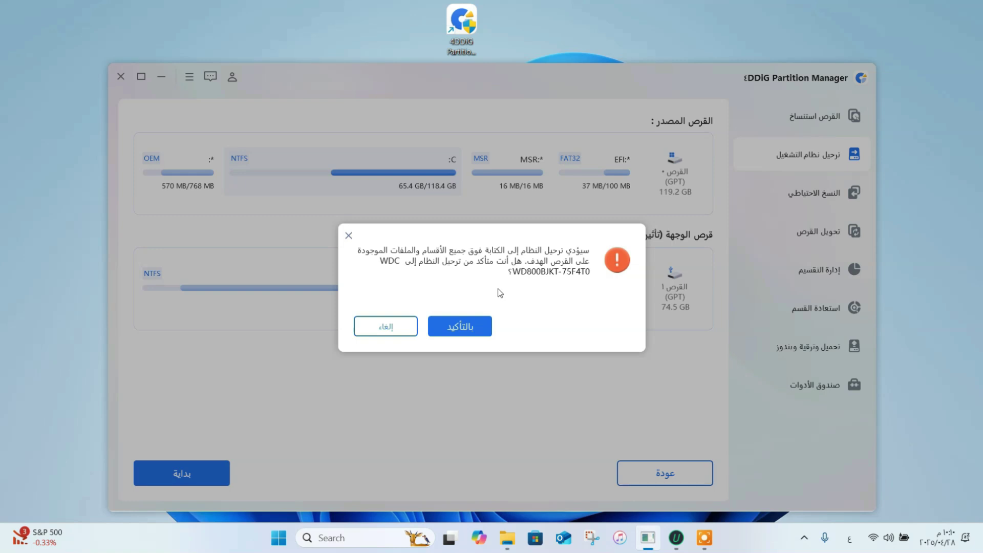
click(475, 323)
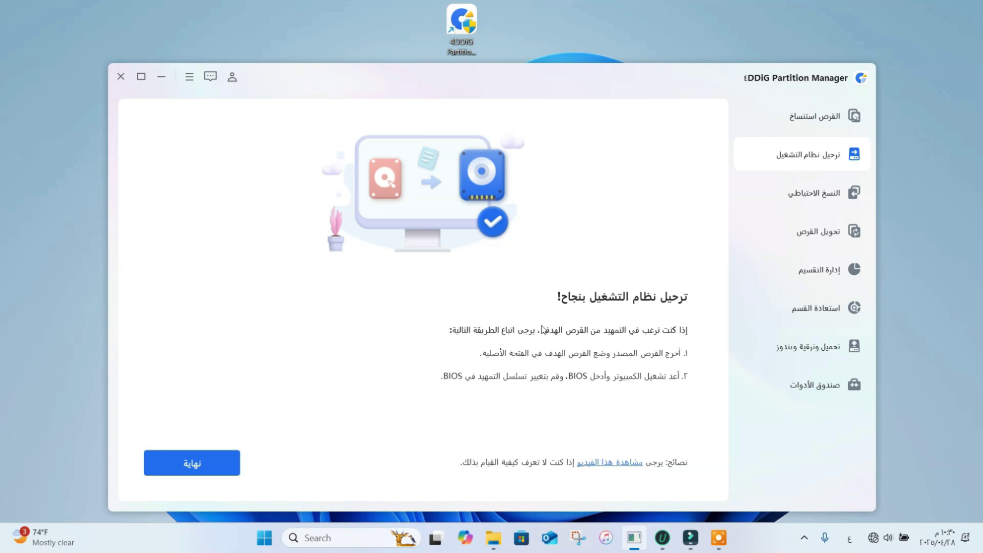
click(215, 461)
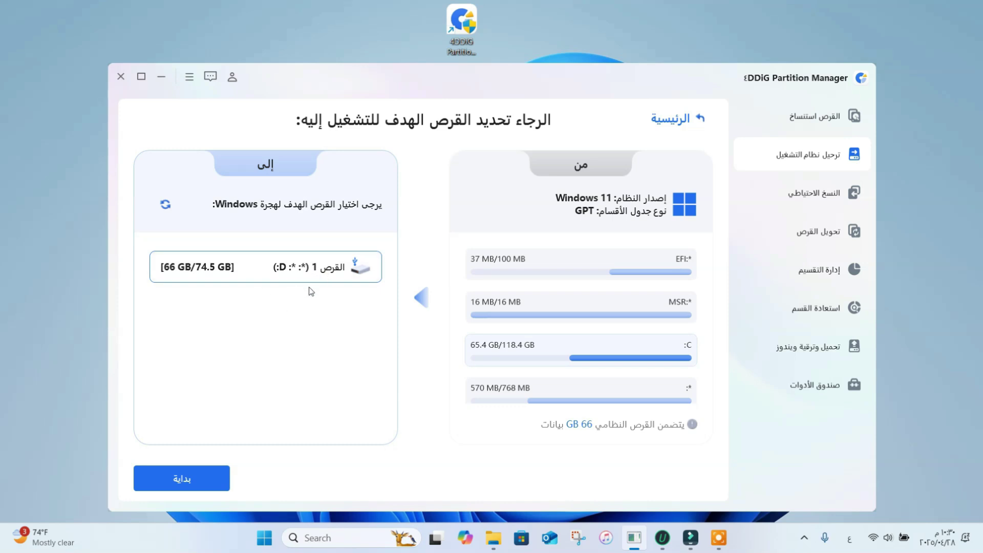
click(791, 155)
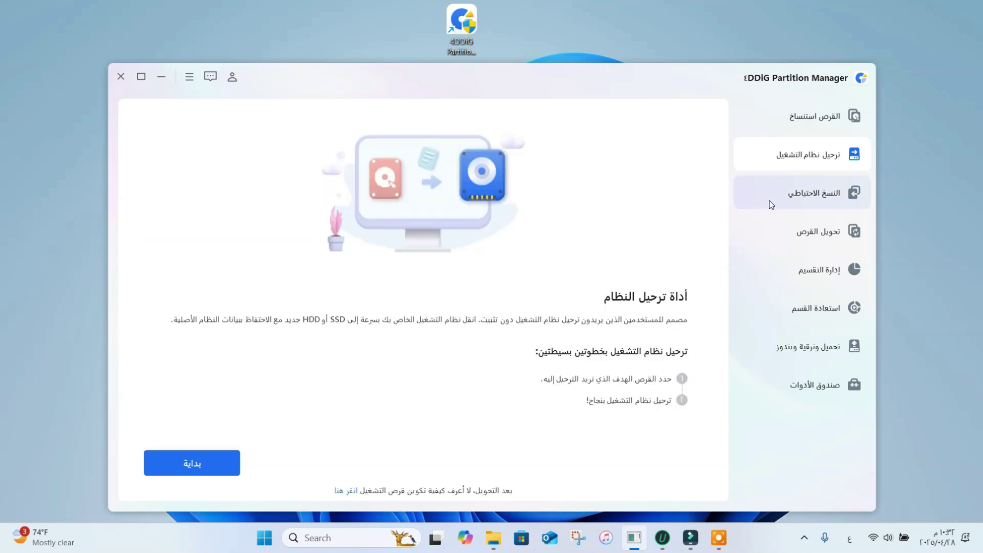
Create a file backup of the complete New folder from the desktop, stored on drive D:, and start it
click(769, 201)
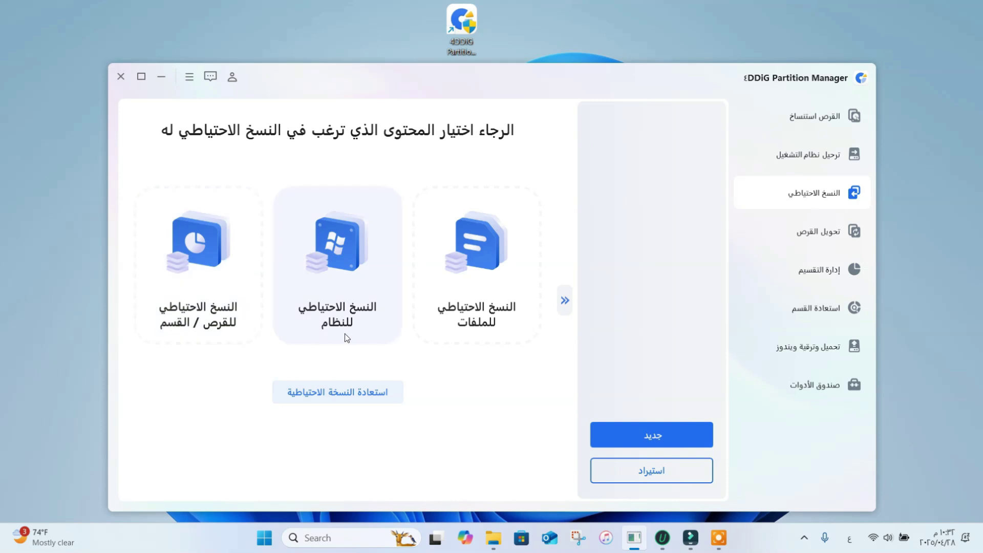
click(451, 314)
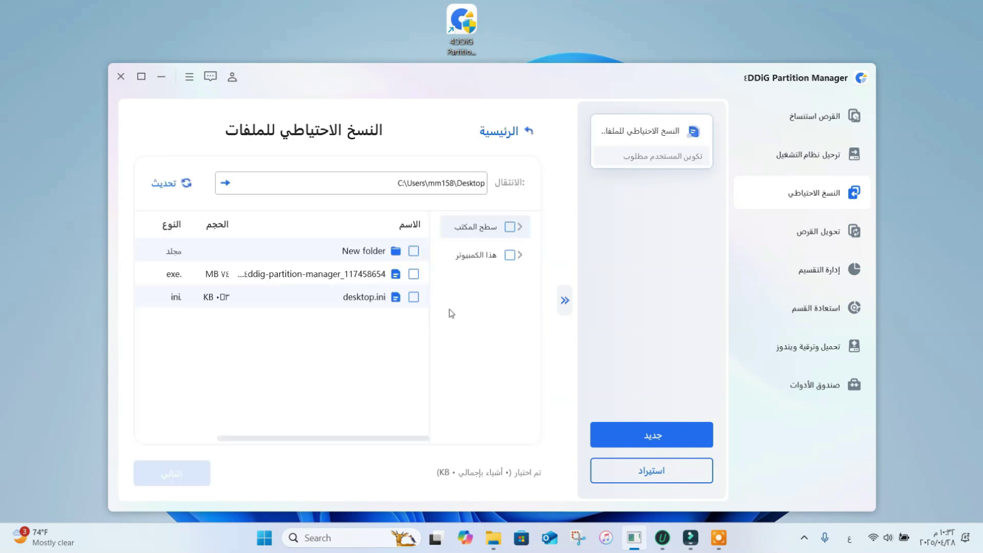
click(394, 257)
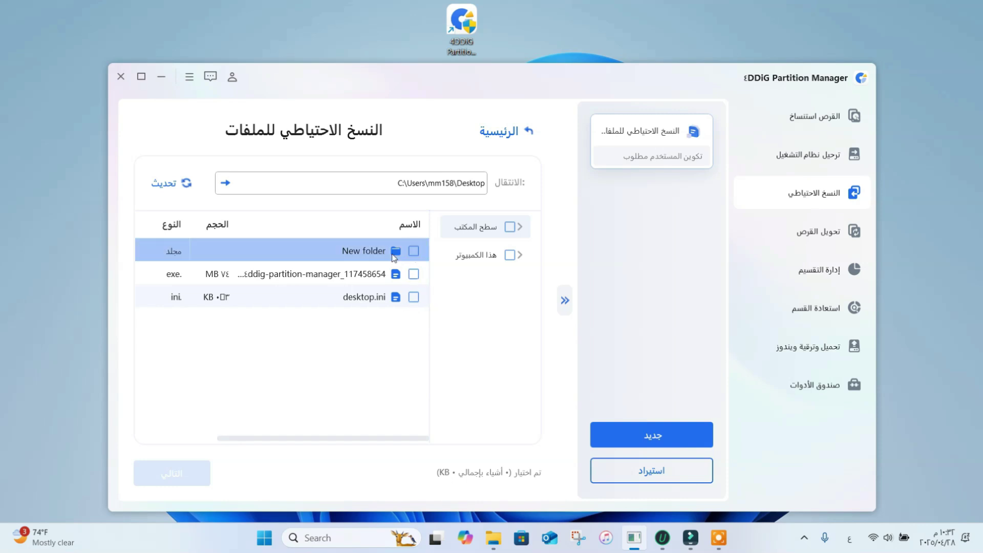
double_click(394, 257)
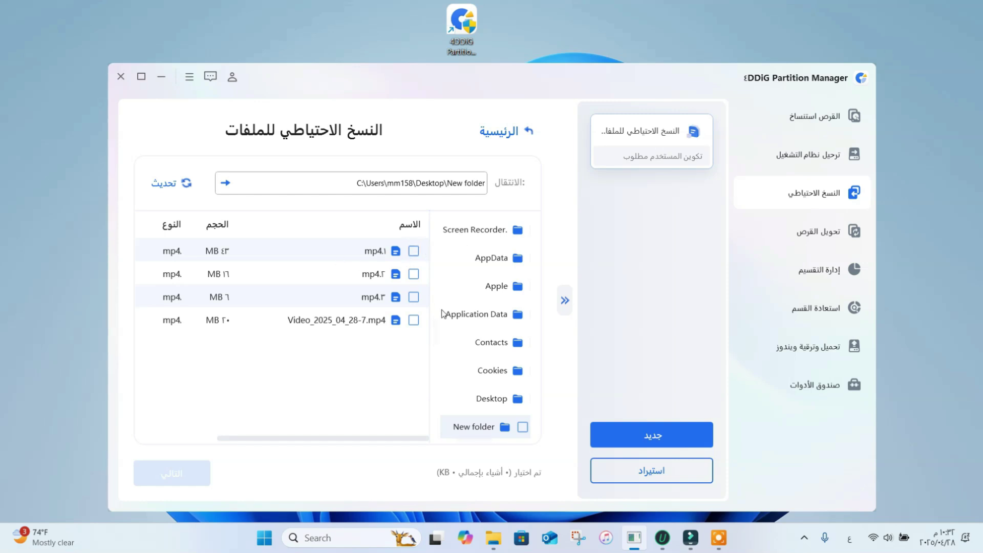
click(522, 426)
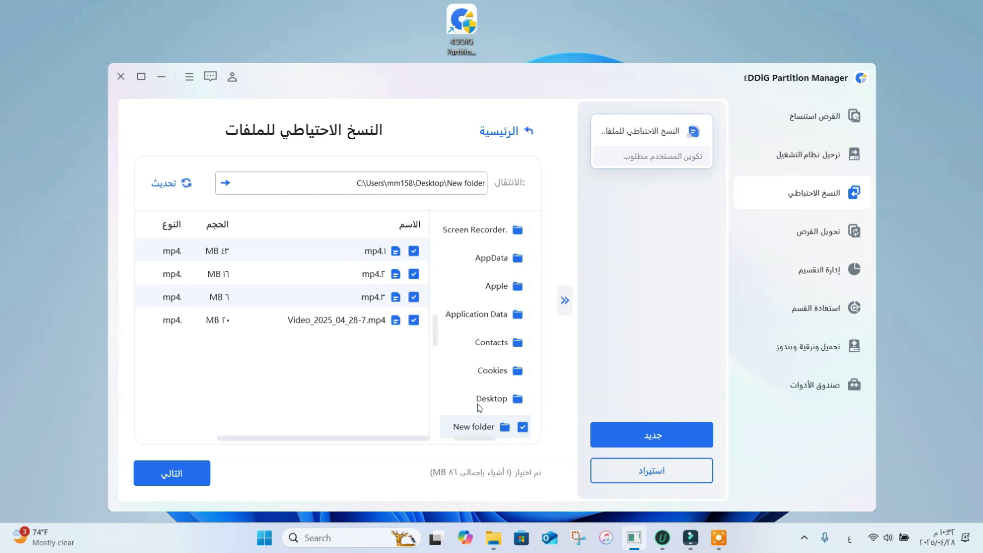
click(180, 478)
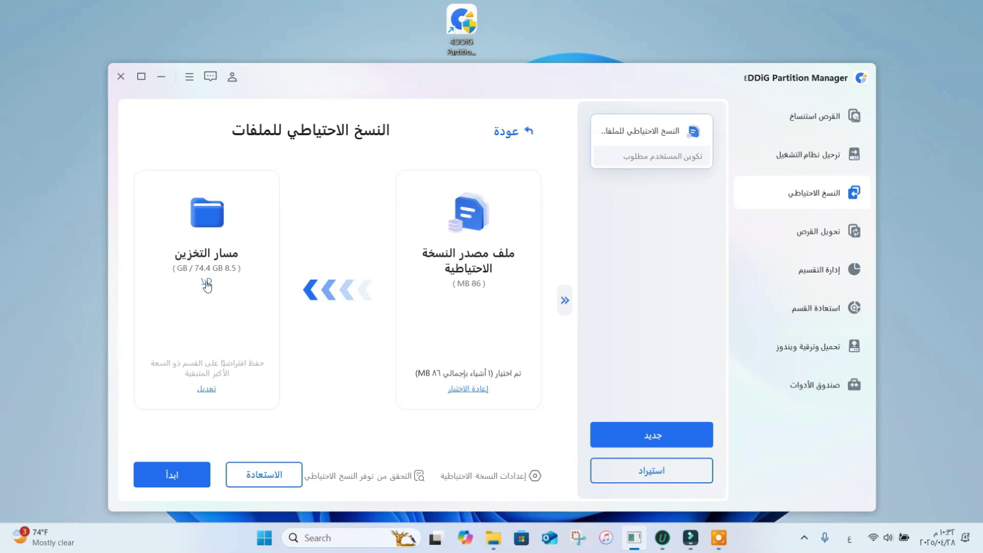
click(189, 473)
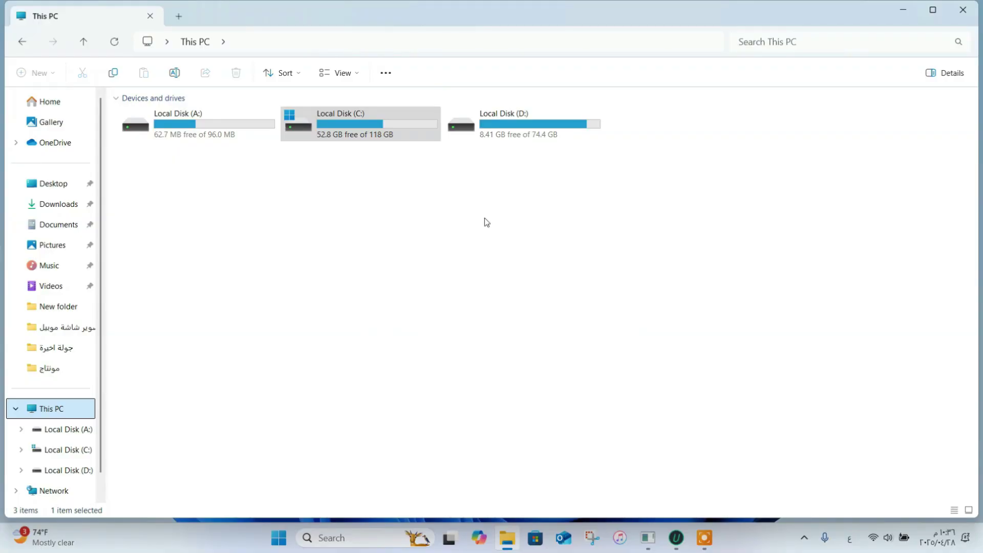
Check the backup file inside the nested backup folders on Local Disk (D:) in File Explorer, and close the window
double_click(523, 132)
double_click(222, 221)
double_click(199, 111)
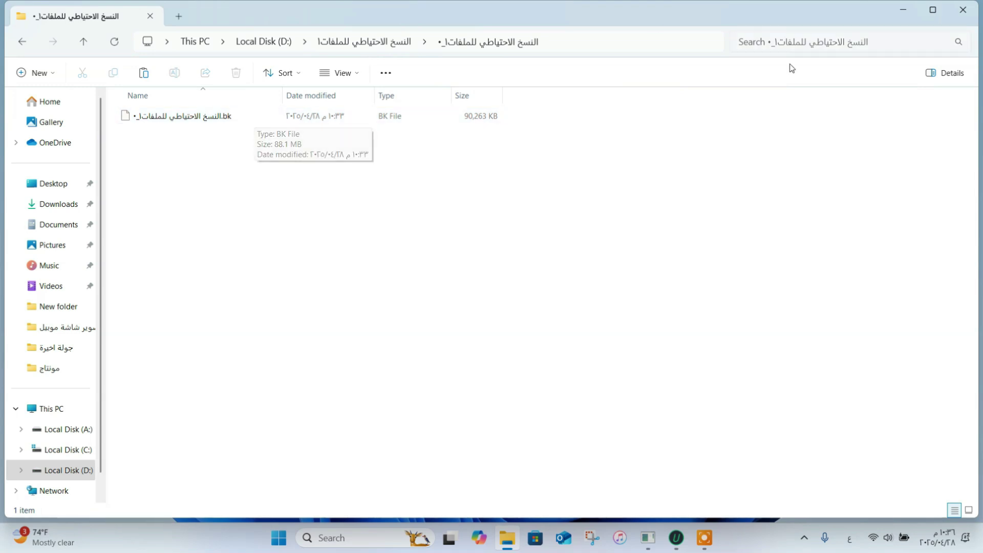
click(960, 13)
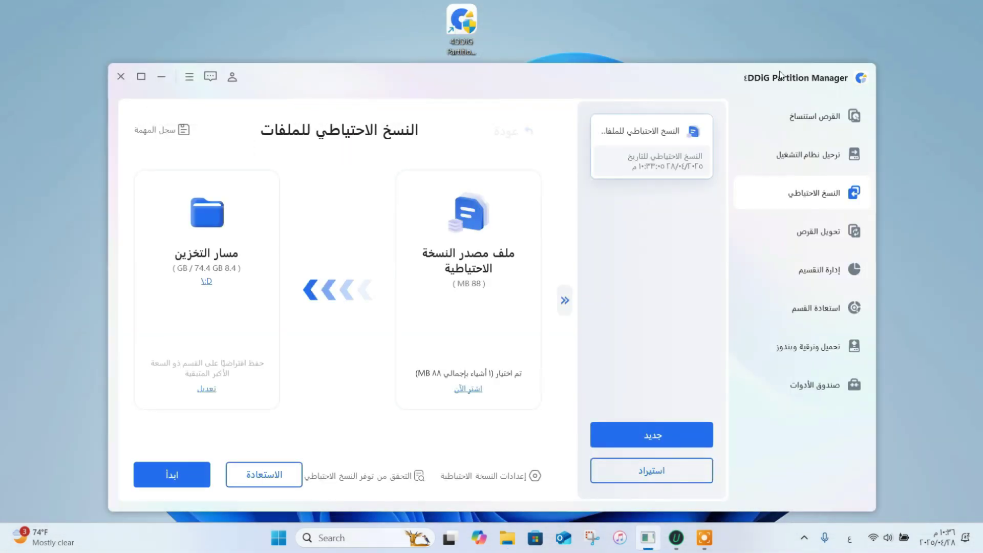
Minimize the partition manager and delete New folder from the desktop
click(161, 78)
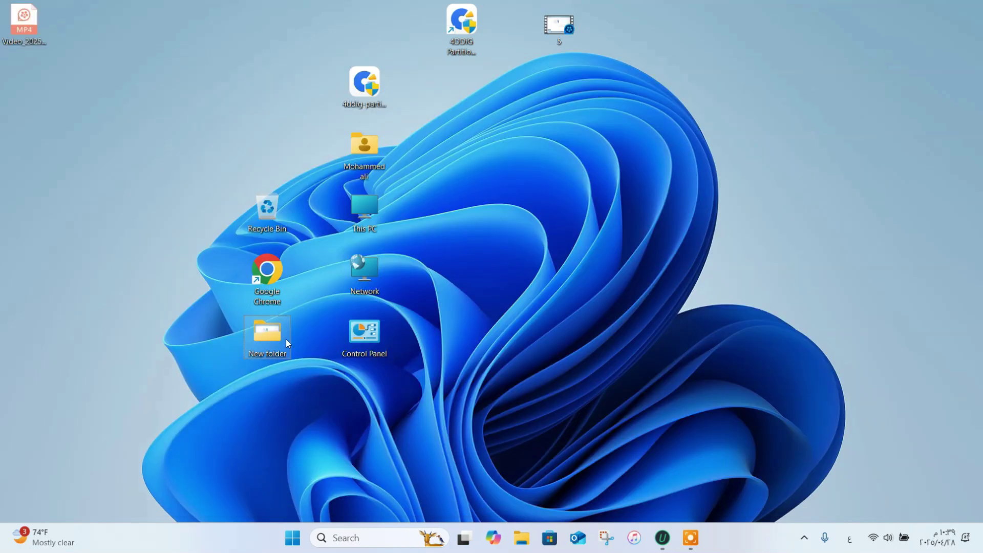
mouse_move(277, 341)
key(Delete)
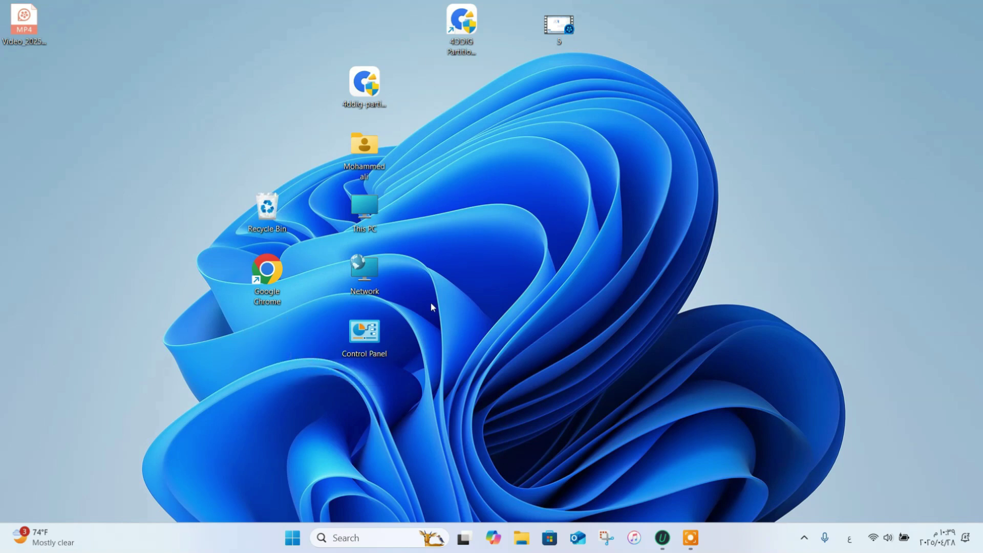
Reopen 4DDiG Partition Manager, restore the file backup to its original path, and open the restored New folder on the desktop
double_click(454, 29)
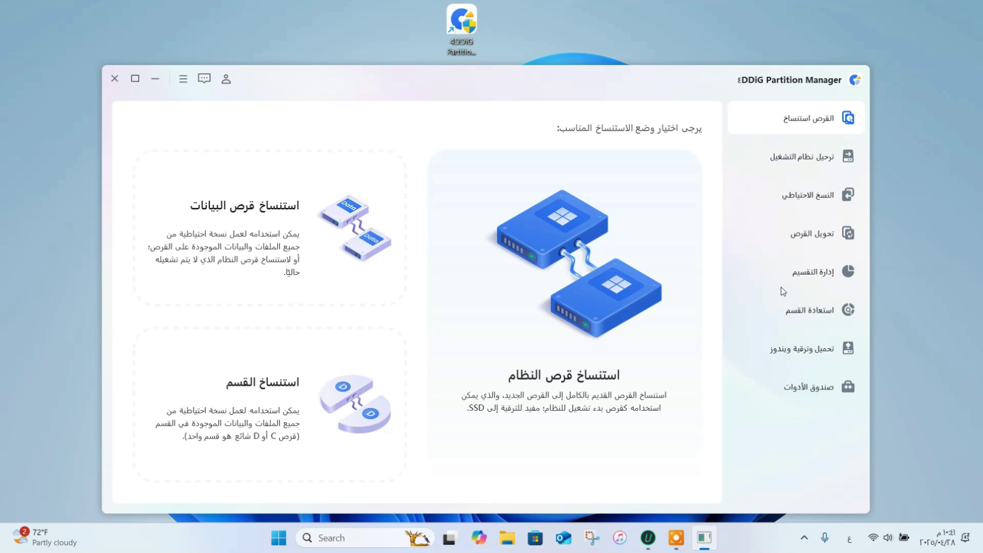
click(787, 202)
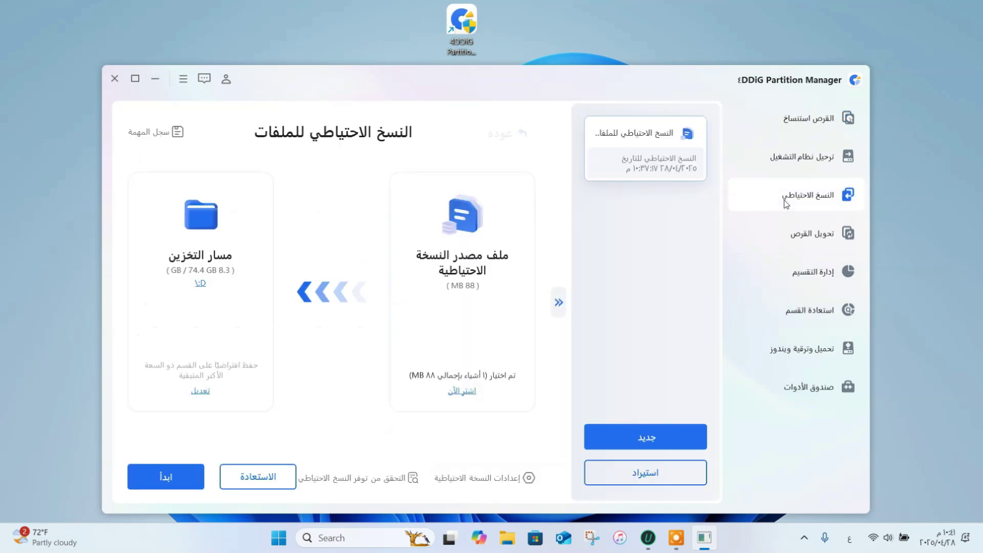
click(271, 475)
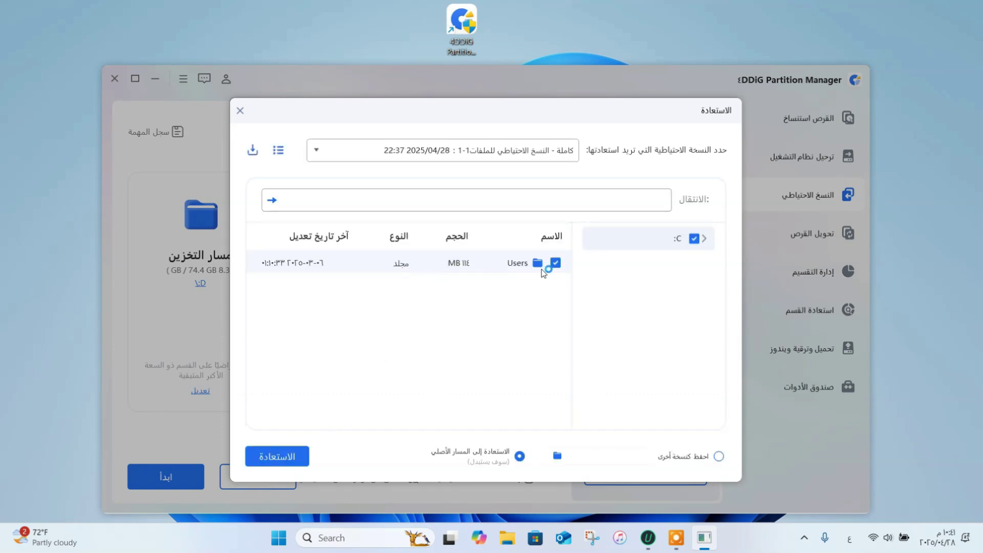
click(263, 457)
click(474, 334)
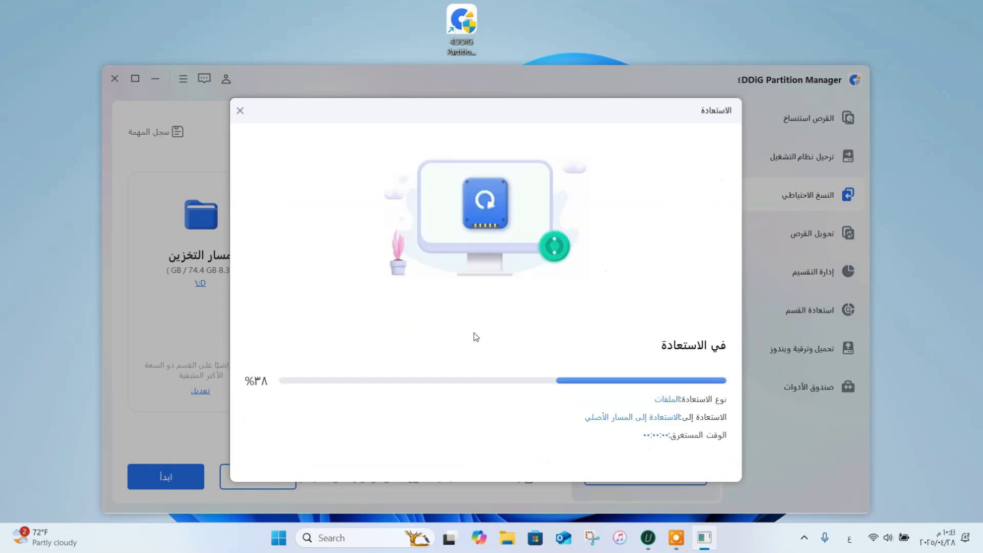
click(400, 332)
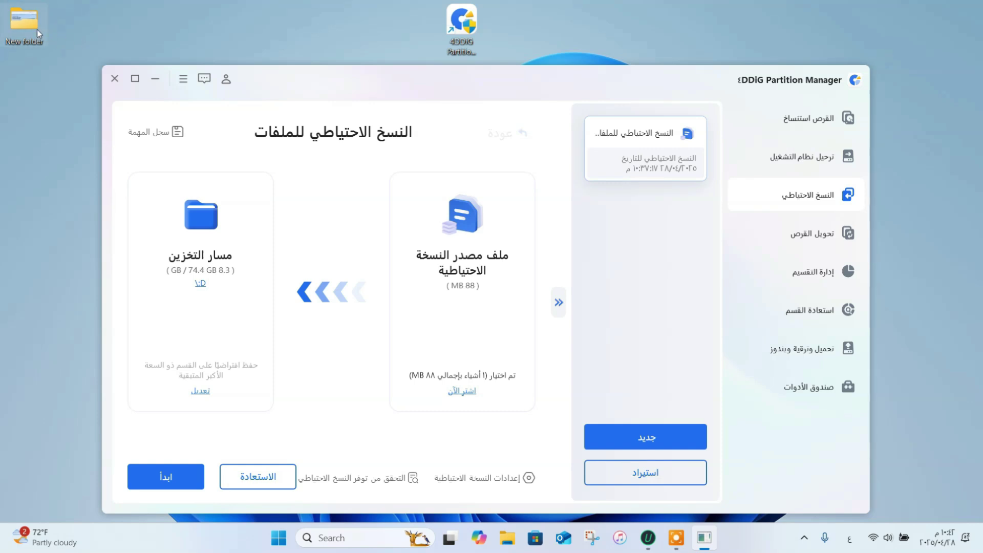
double_click(25, 23)
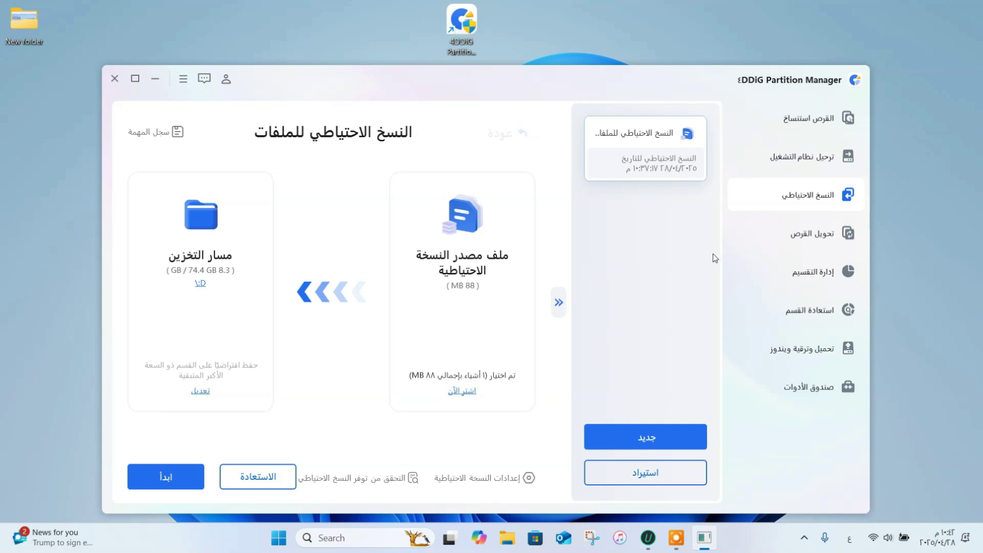
Try to convert the WDC WD800BJKT-75F4T0 disk from MBR to GPT, and return to the disk conversion choices
click(797, 233)
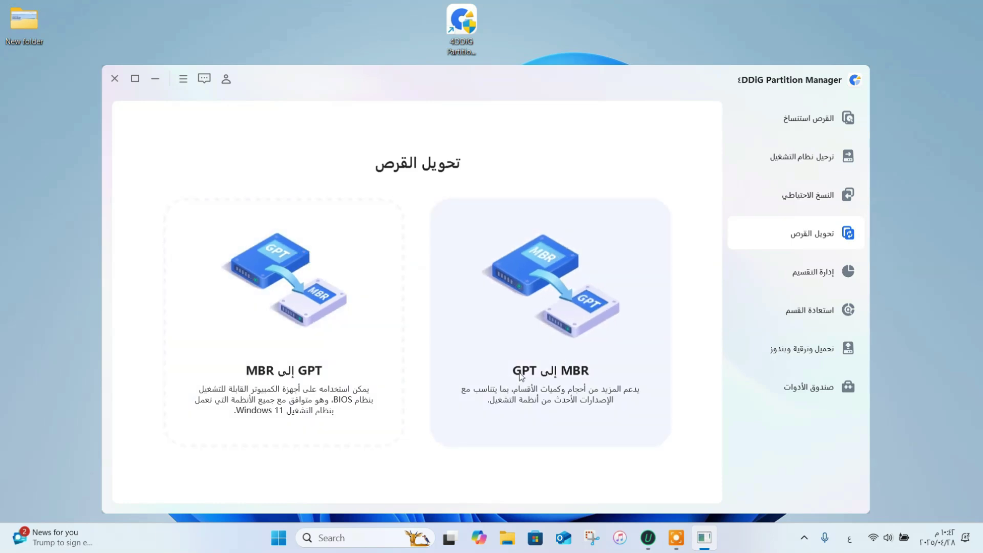
click(521, 377)
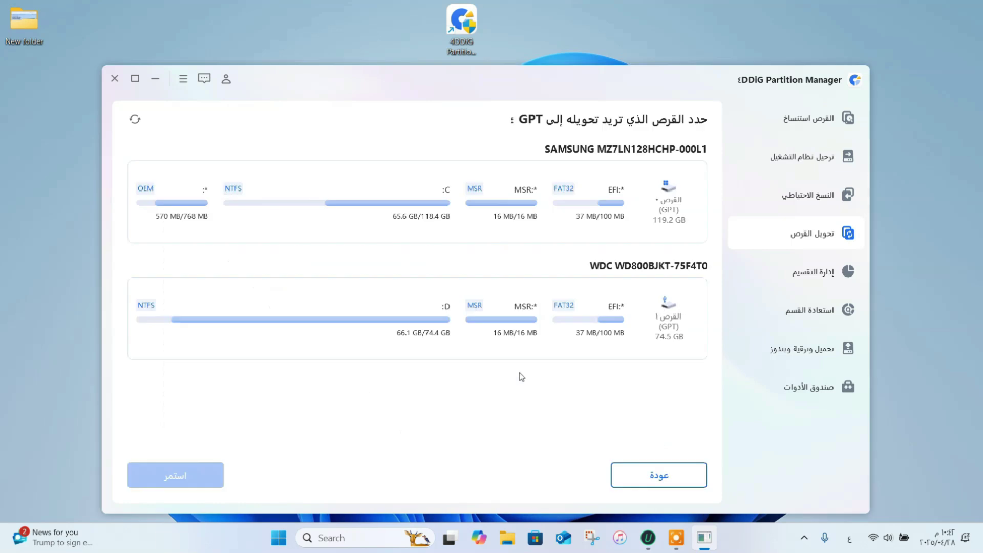
click(459, 300)
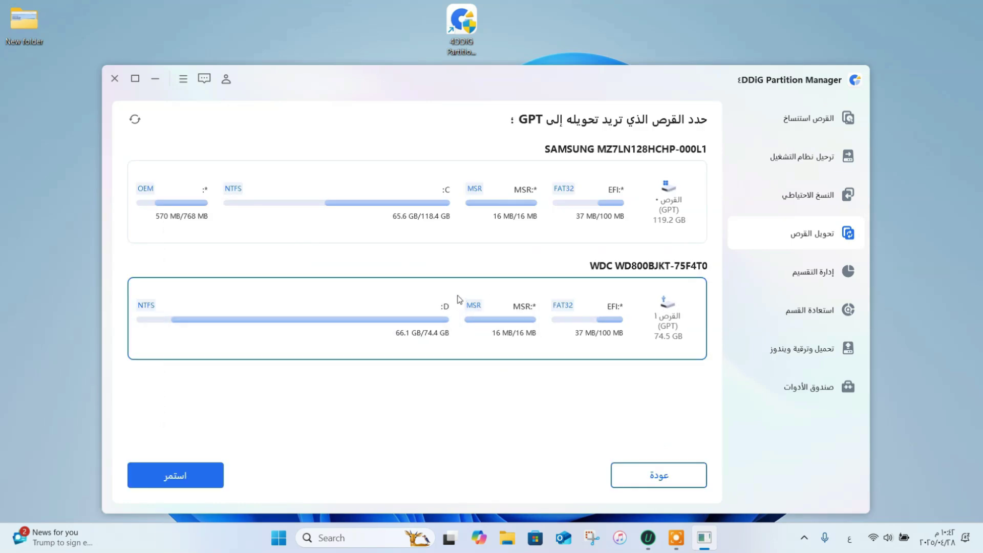
click(195, 468)
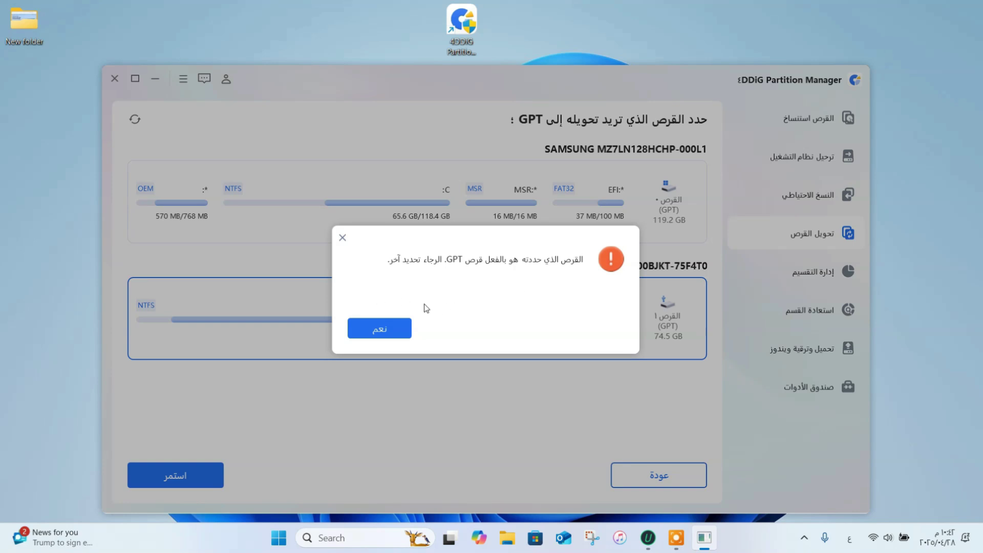
click(396, 328)
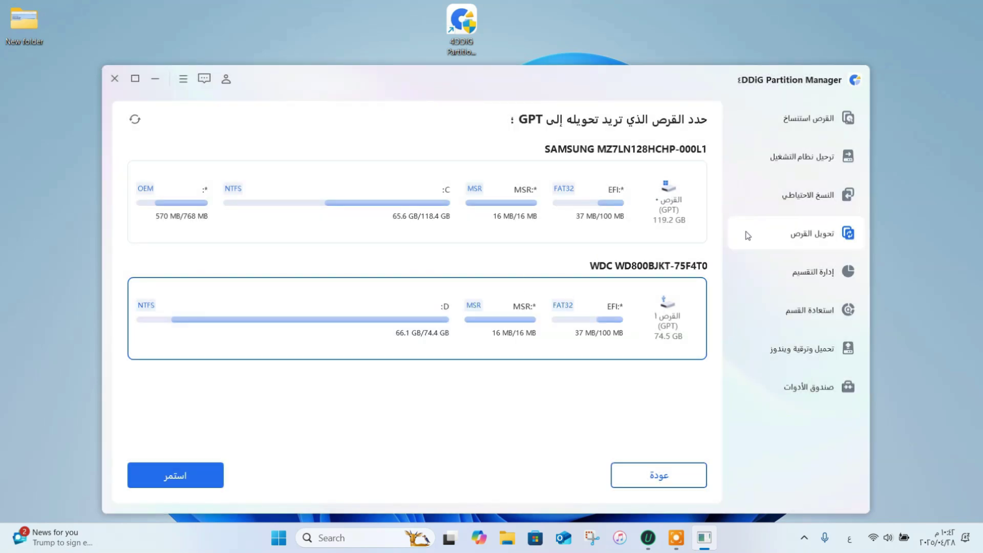
click(650, 472)
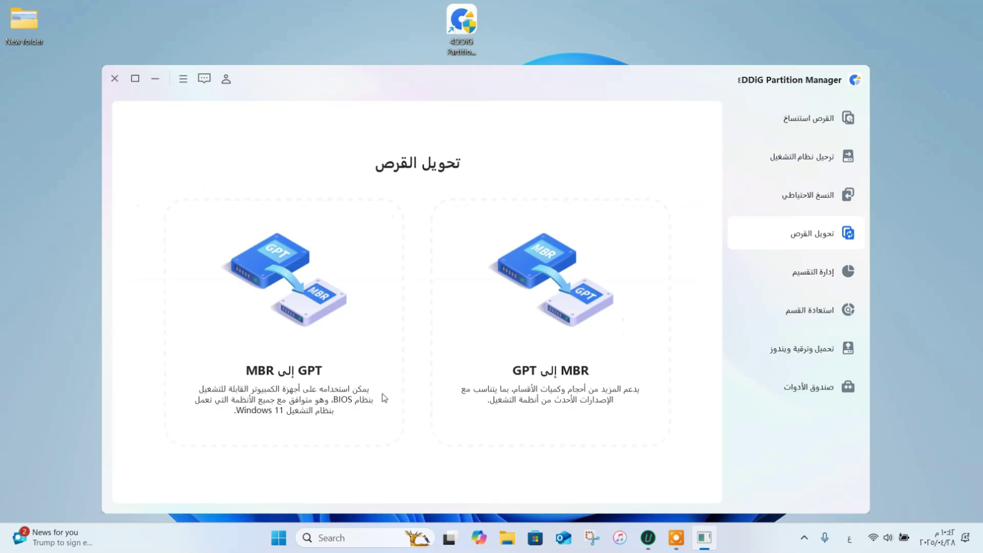
Convert disk 1 from GPT to MBR and finish the conversion
click(320, 364)
click(322, 356)
click(201, 486)
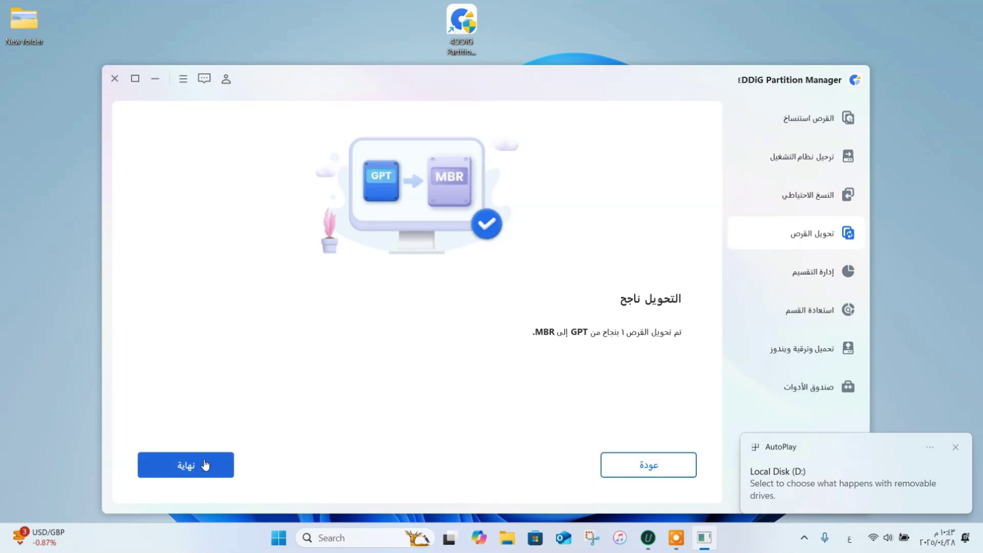
click(206, 465)
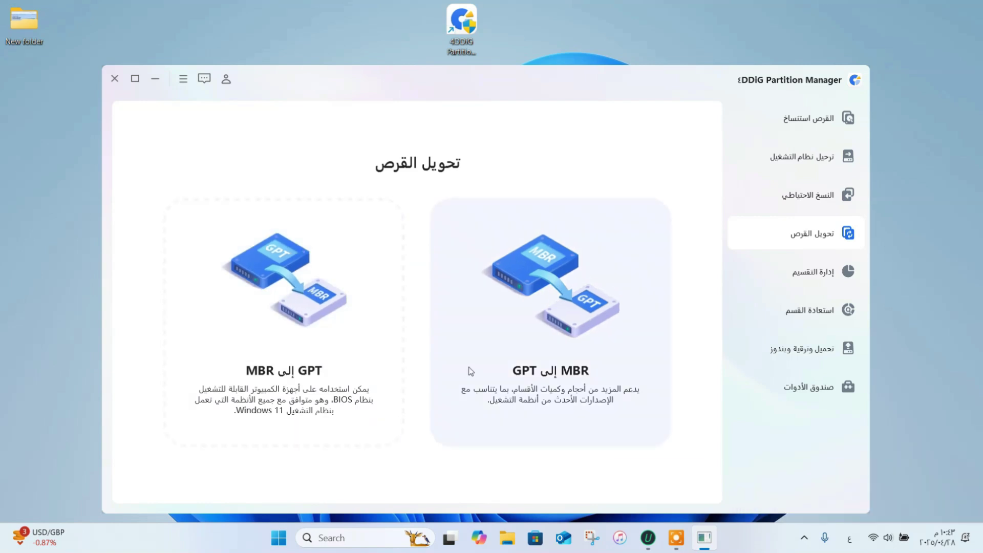
Convert the WDC WD800BJKT-75F4T0 disk back from MBR to GPT and finish the conversion
click(470, 371)
click(450, 344)
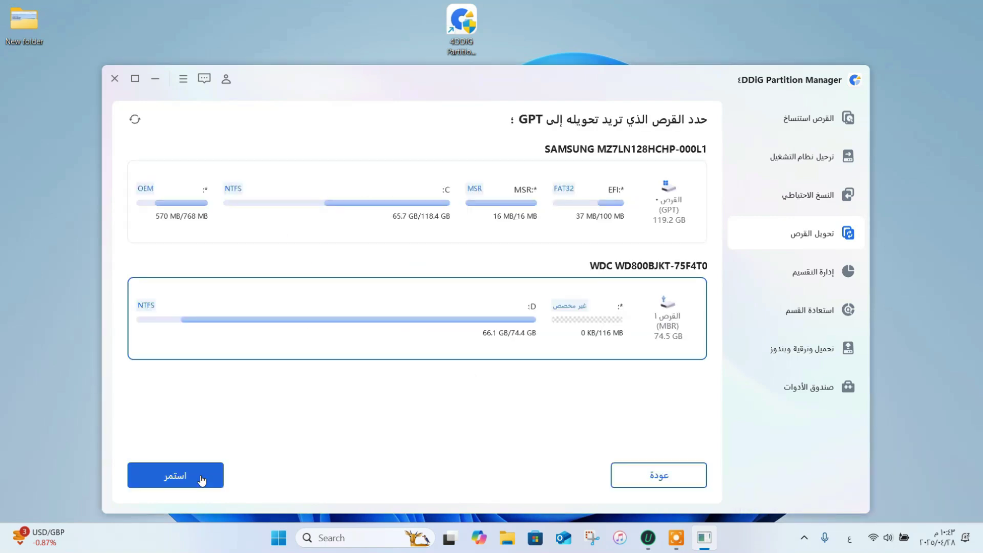
click(202, 481)
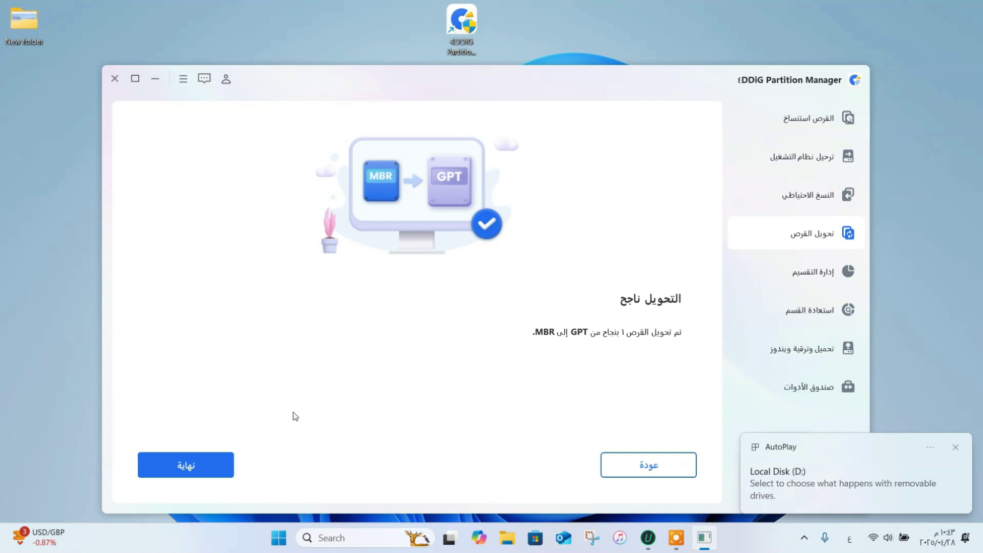
click(210, 466)
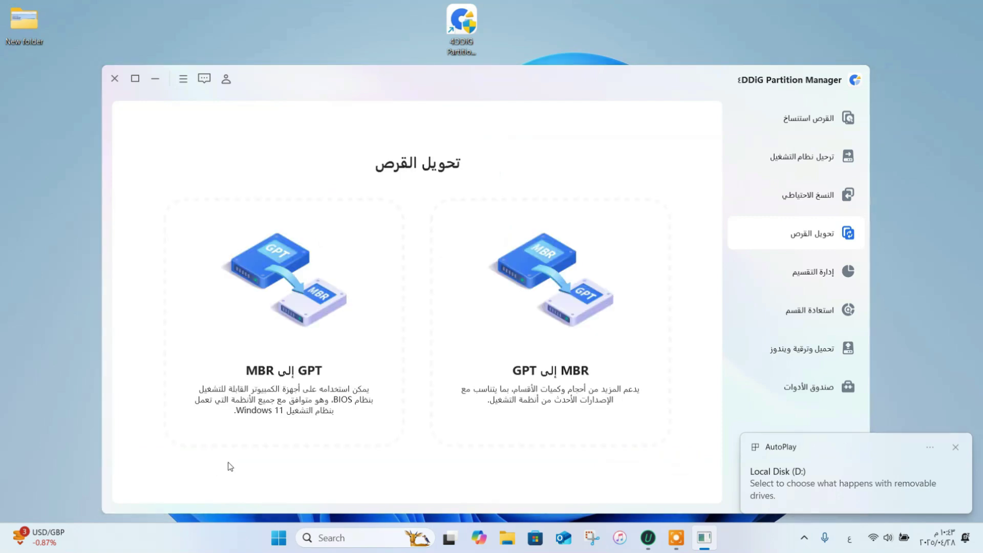
Delete all partitions on disk 1 in partition management and execute the pending tasks
click(813, 283)
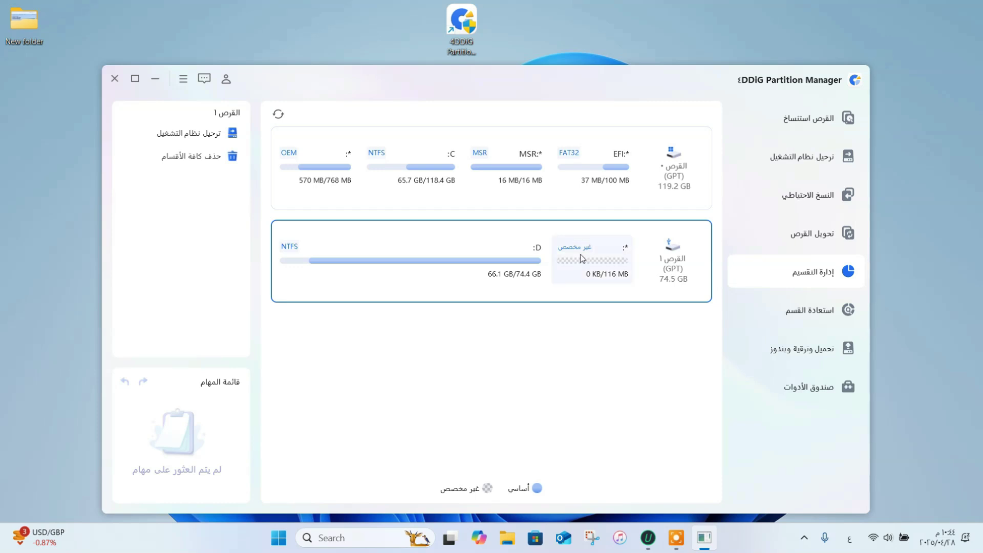
click(216, 161)
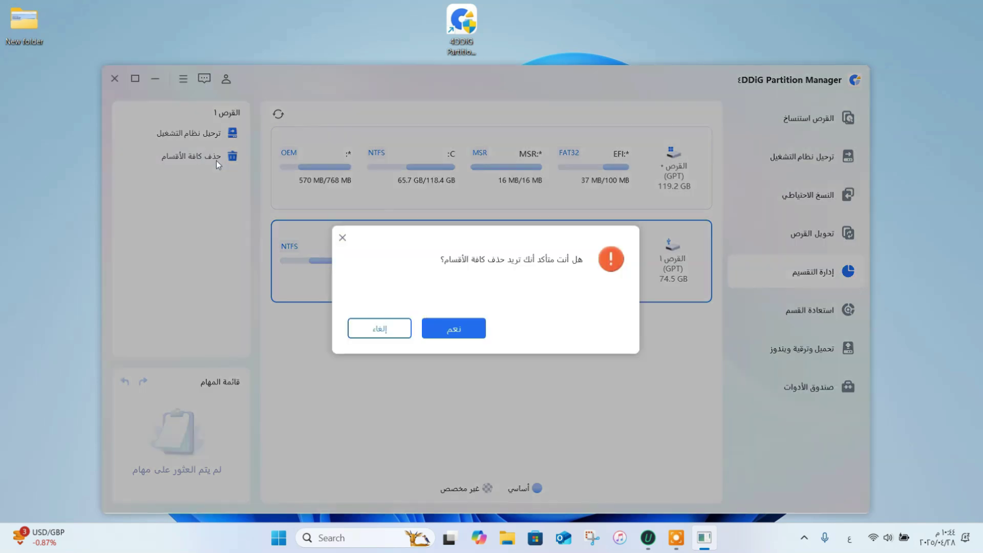
click(438, 321)
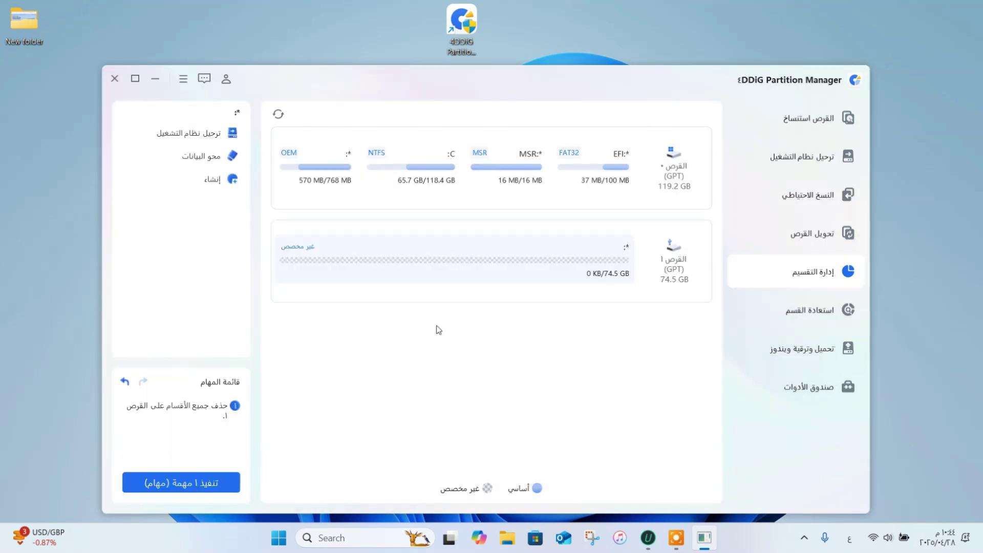
click(213, 484)
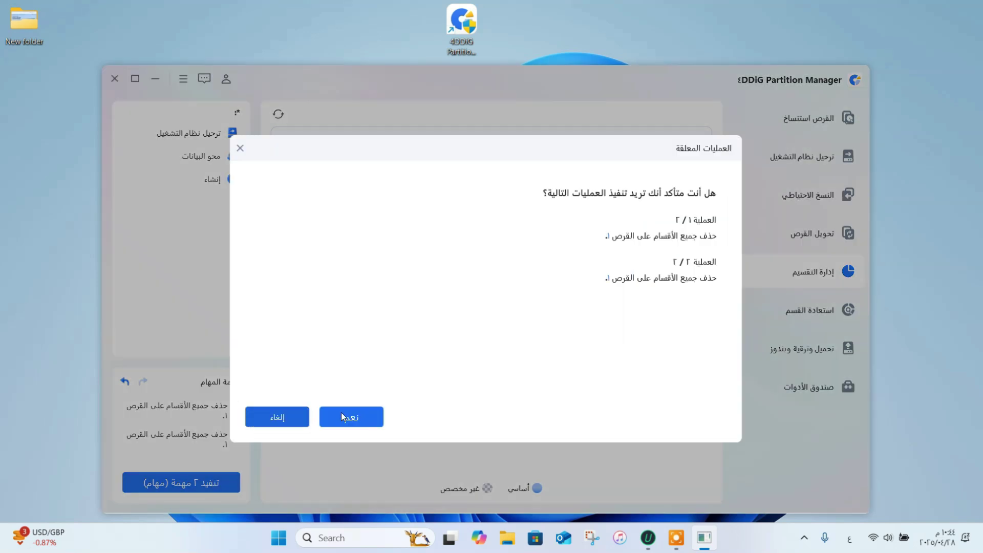
click(359, 416)
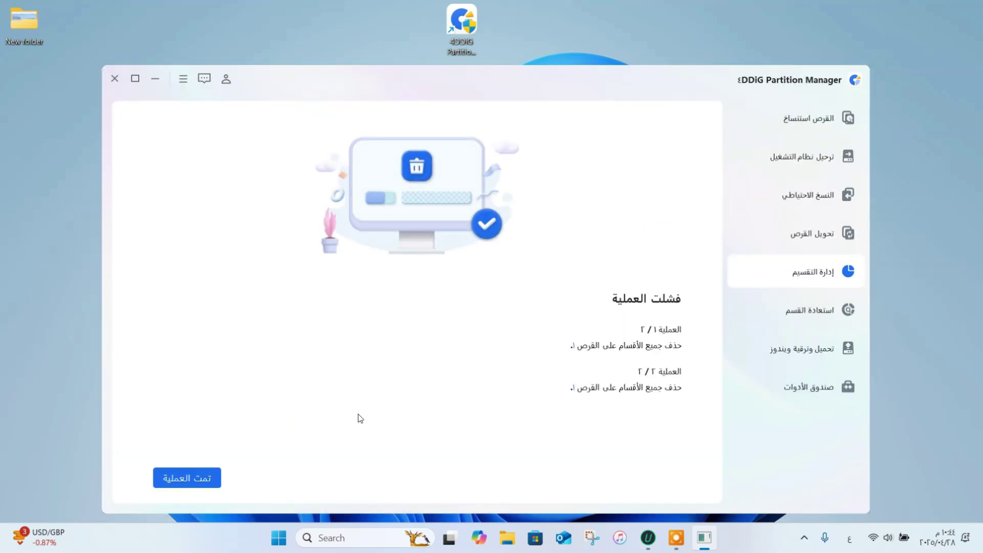
click(206, 482)
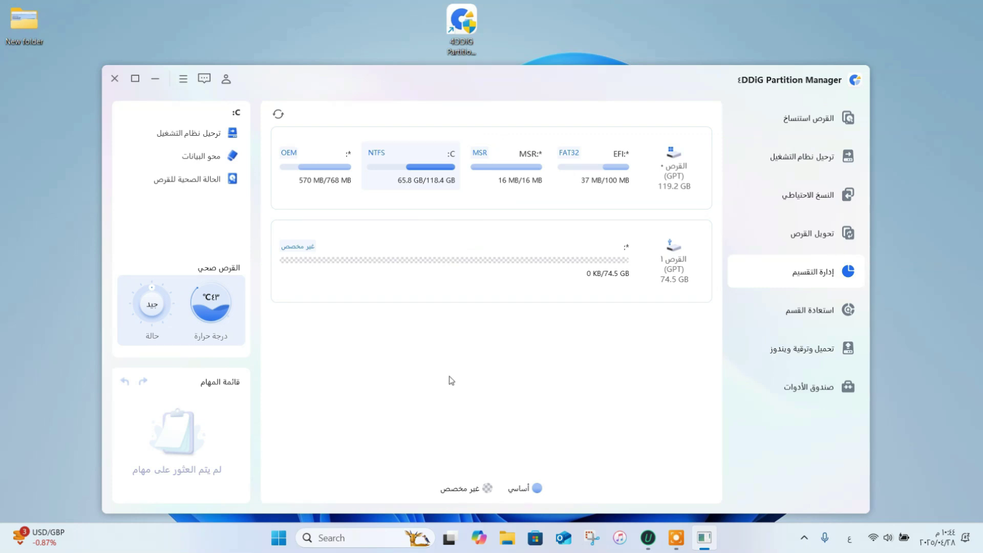
Set up a new 40 GB NTFS partition with drive letter D: in the unallocated space of disk 1
click(665, 271)
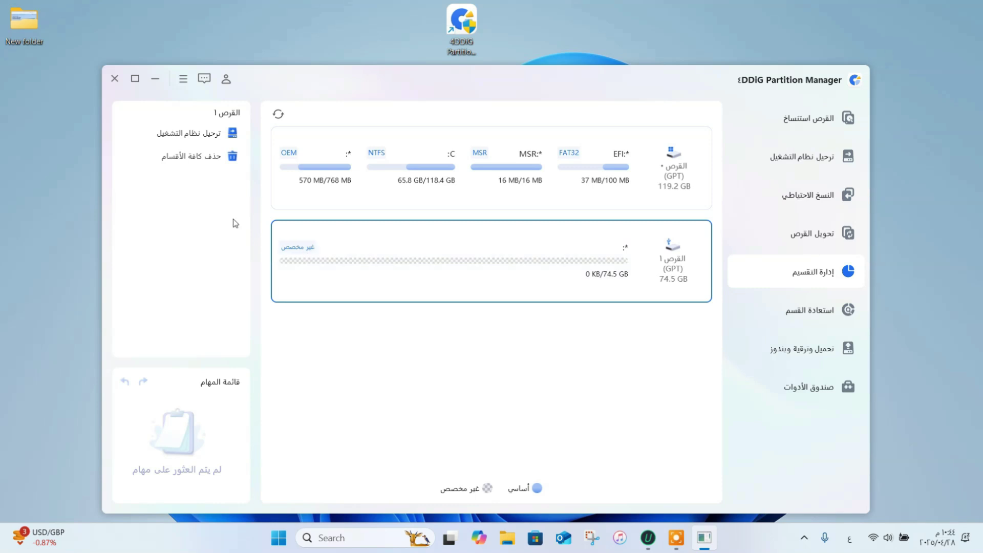
click(337, 244)
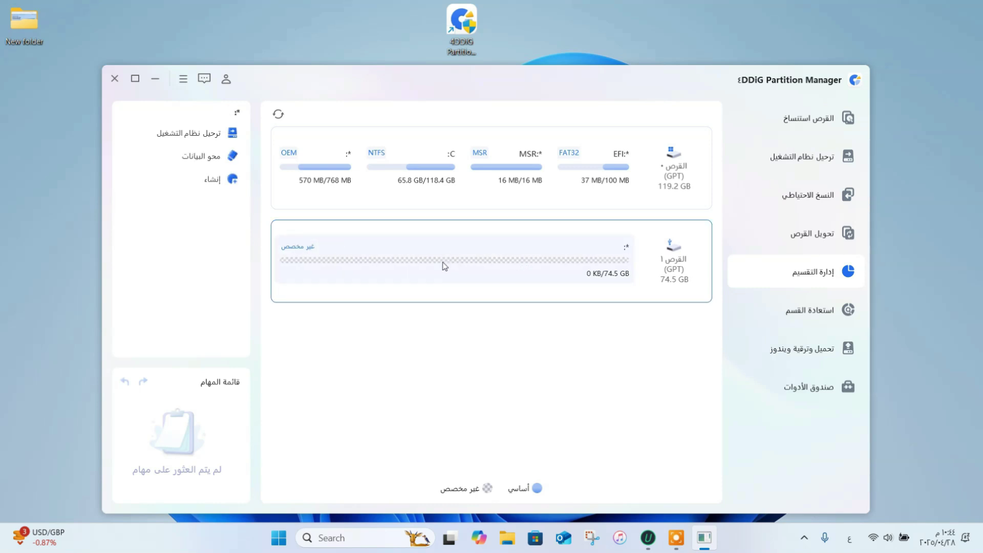
click(216, 184)
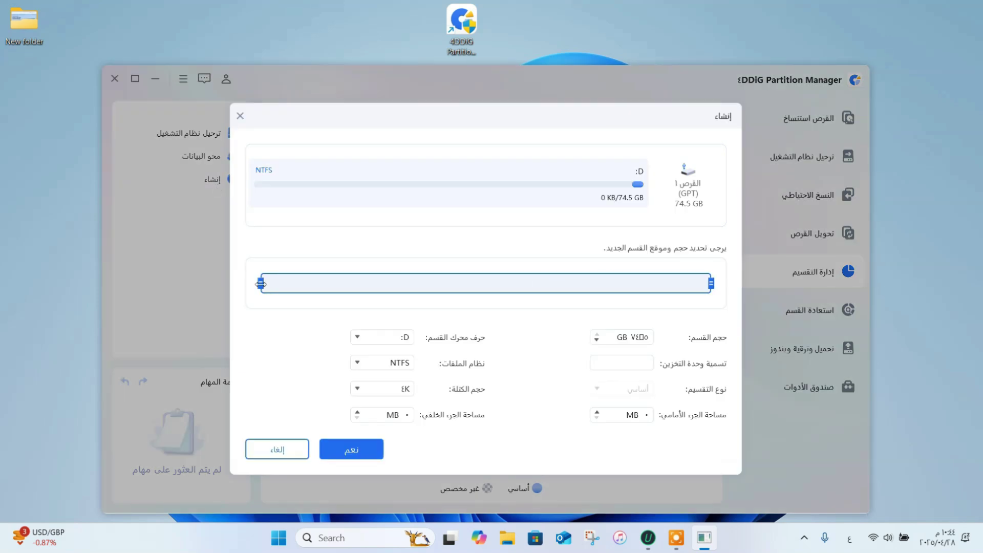
drag(261, 284, 471, 291)
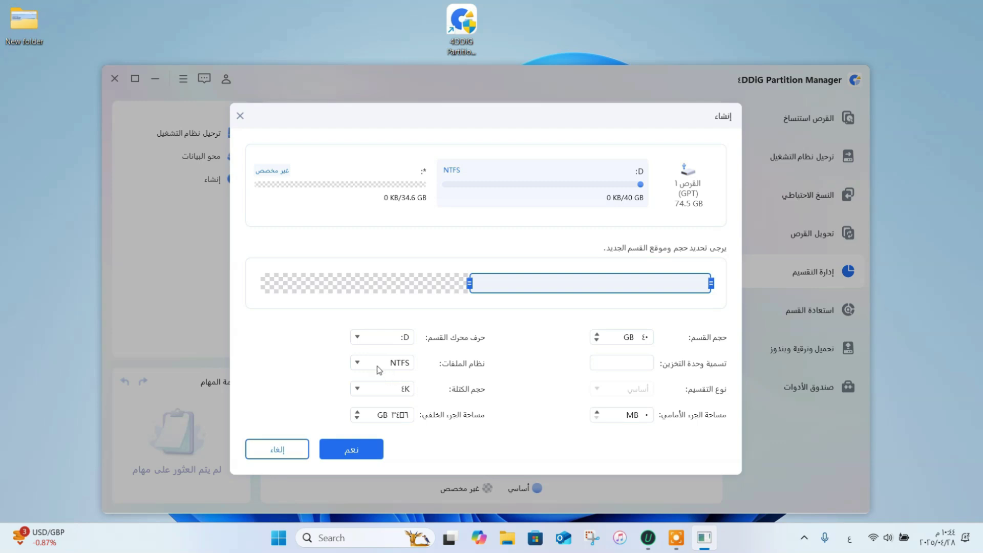
click(357, 338)
click(356, 344)
click(357, 365)
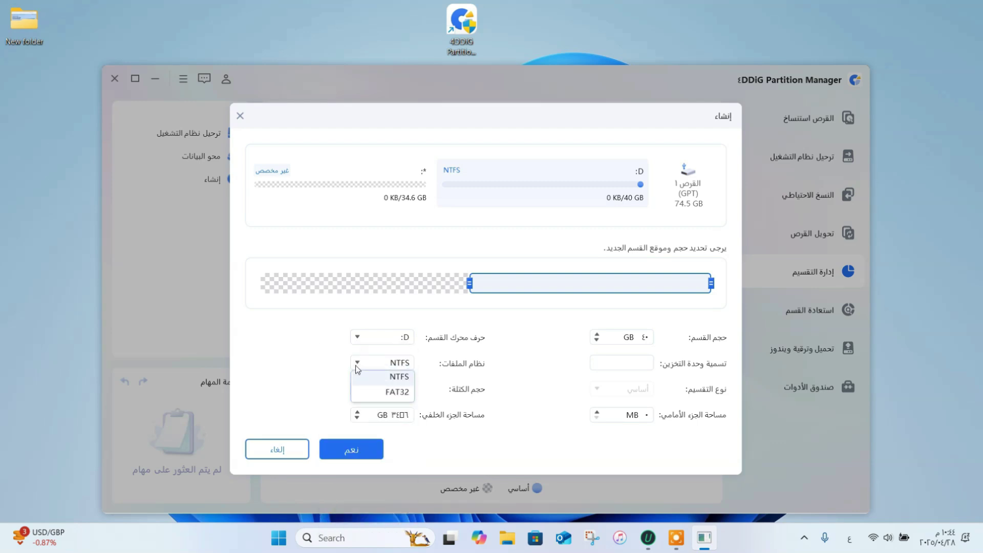
click(356, 365)
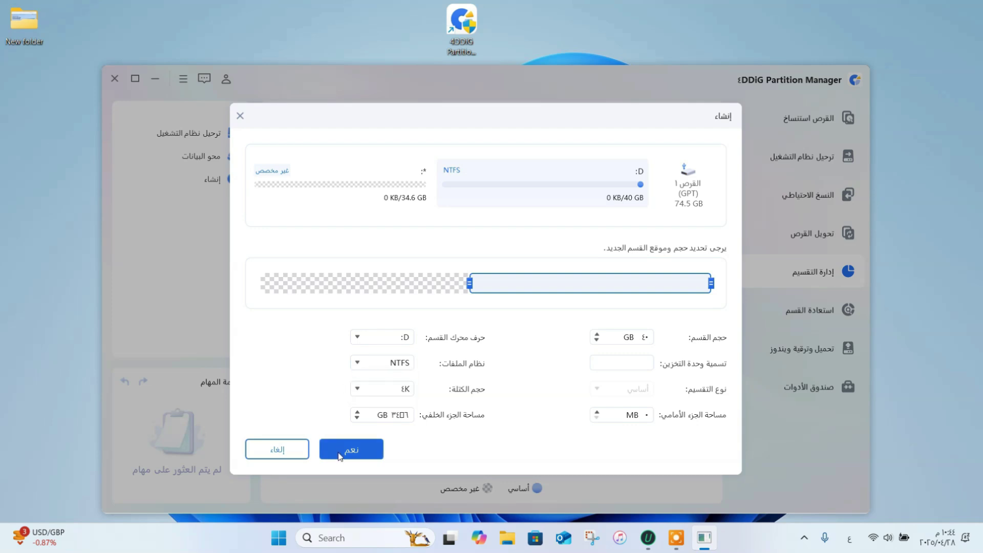
click(339, 456)
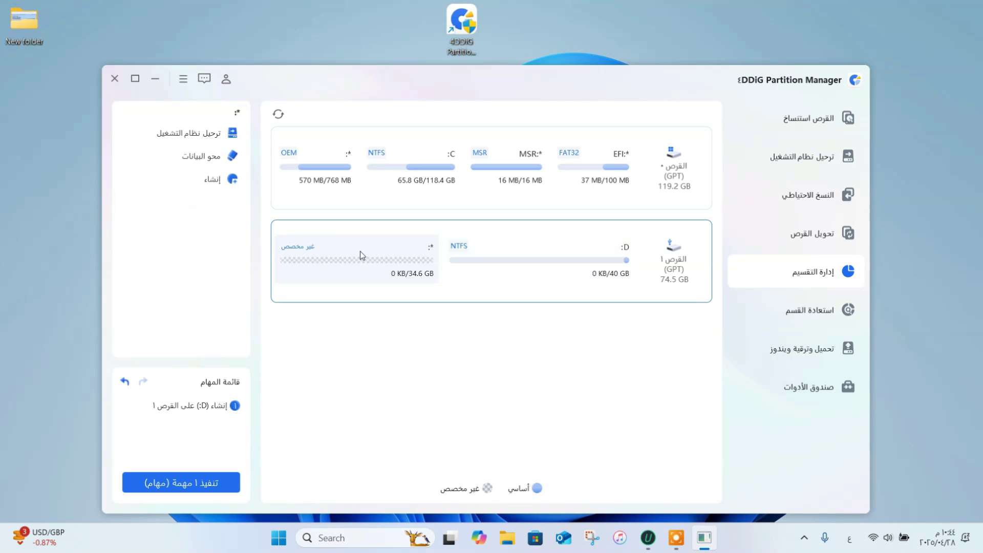
Add an NTFS partition E: using the remaining 34.6 GB of disk 1, and execute both pending creation tasks
click(223, 181)
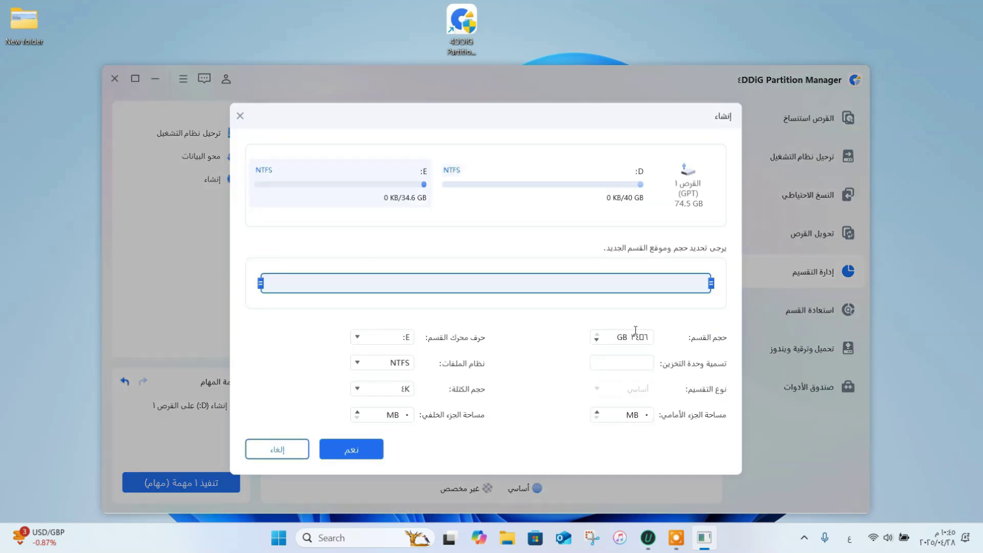
click(353, 451)
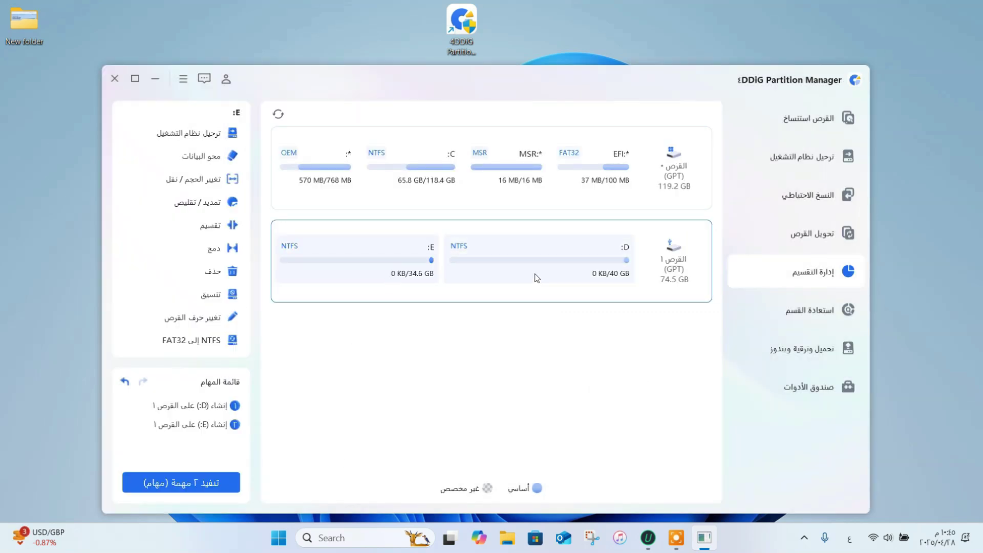
click(188, 493)
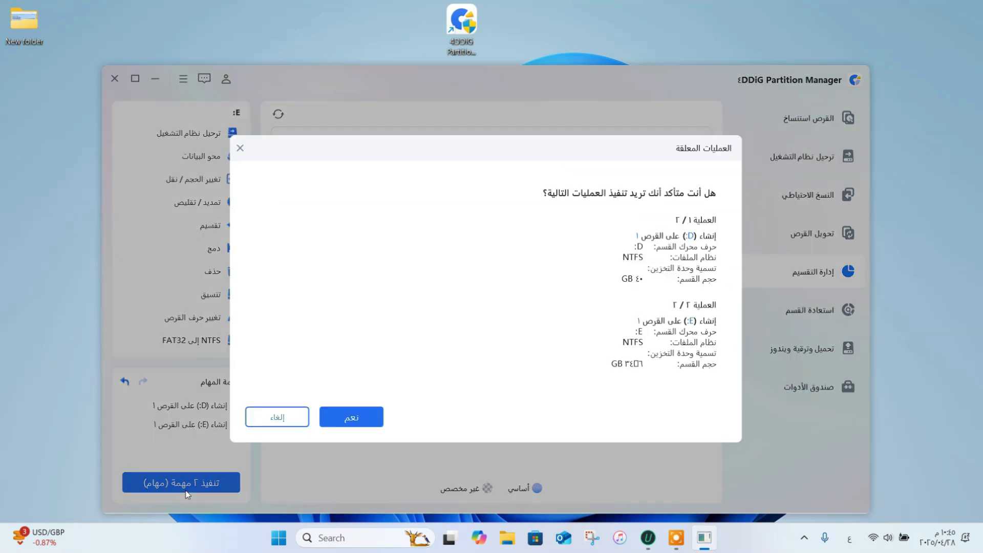
click(365, 413)
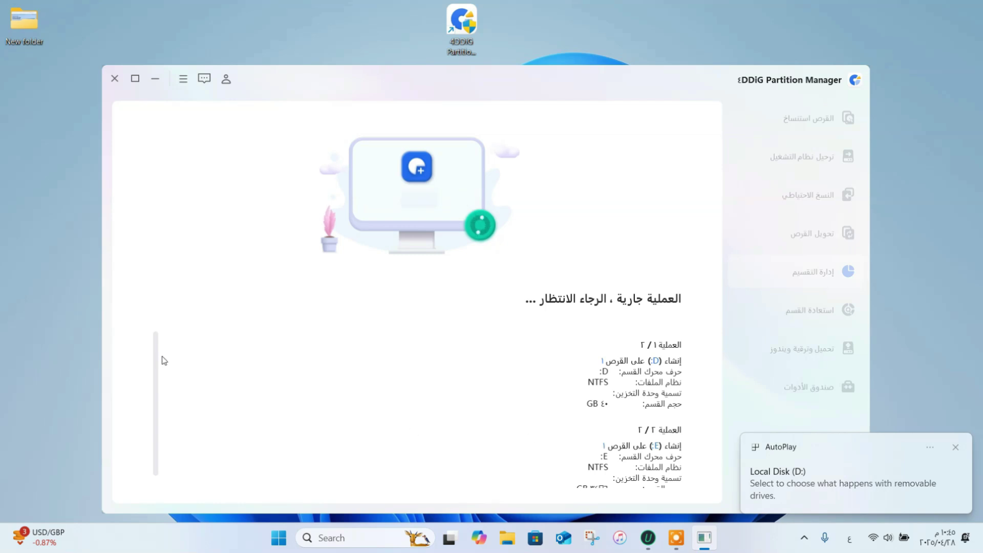
scroll(162, 377, down, 1)
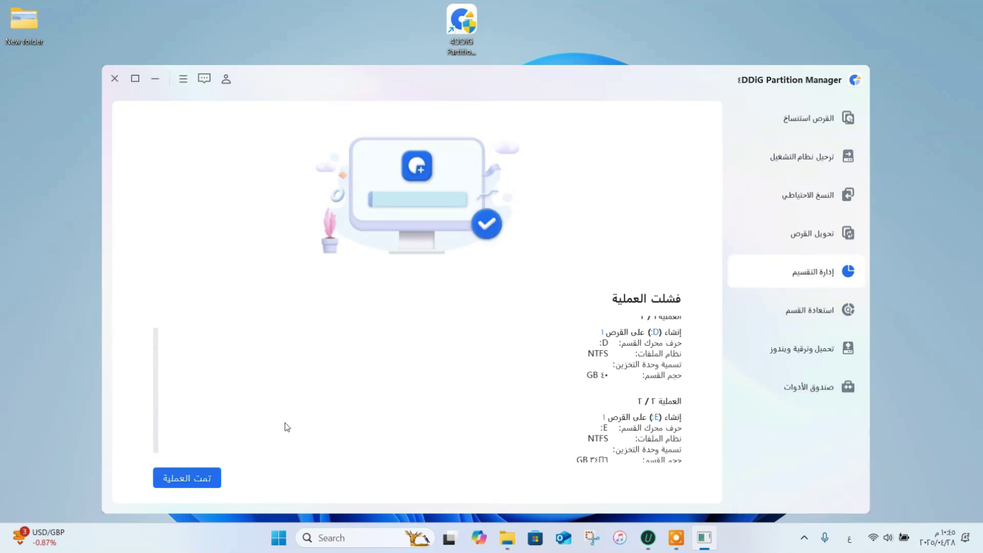
click(201, 477)
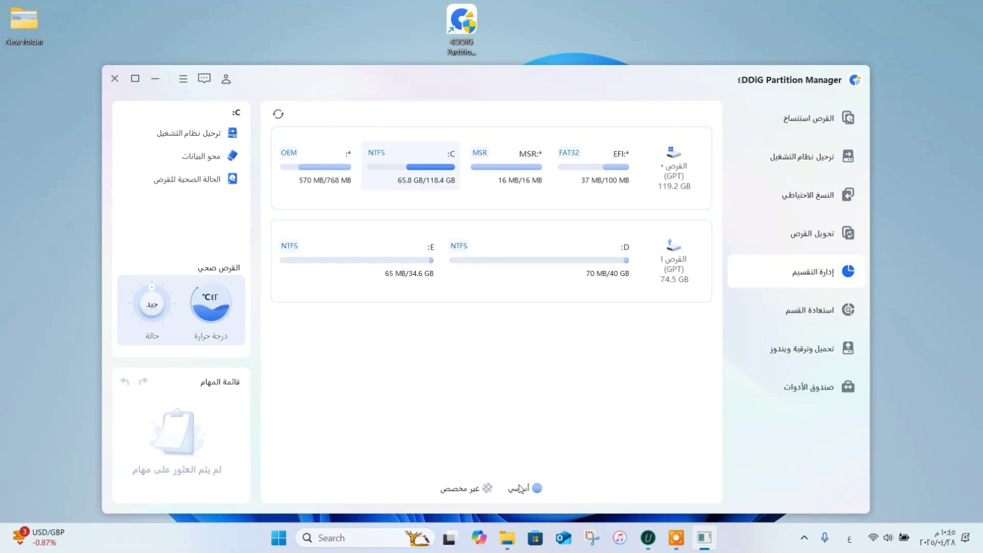
Check the new D: and E: drives under This PC in File Explorer, and minimize the window
click(514, 525)
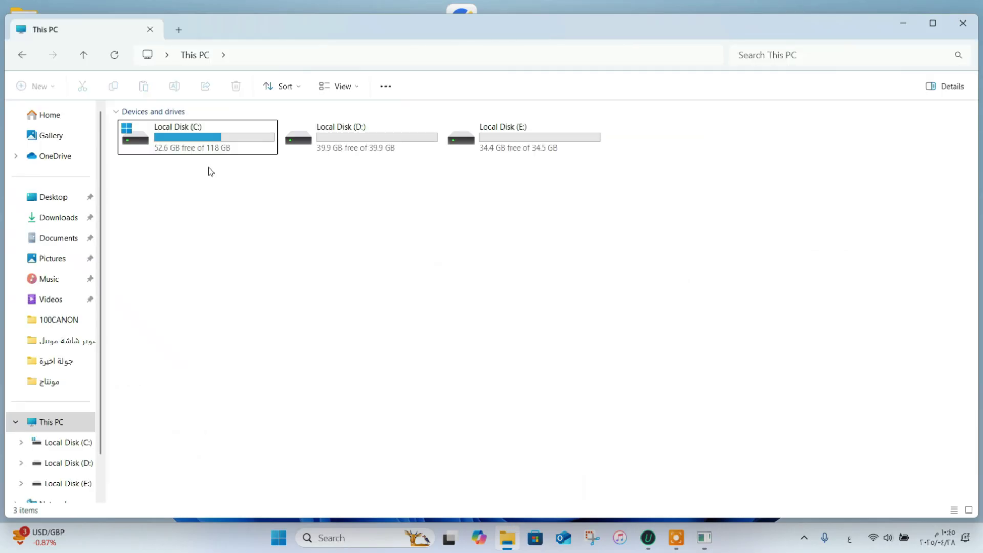
drag(539, 209, 392, 153)
click(458, 240)
click(903, 24)
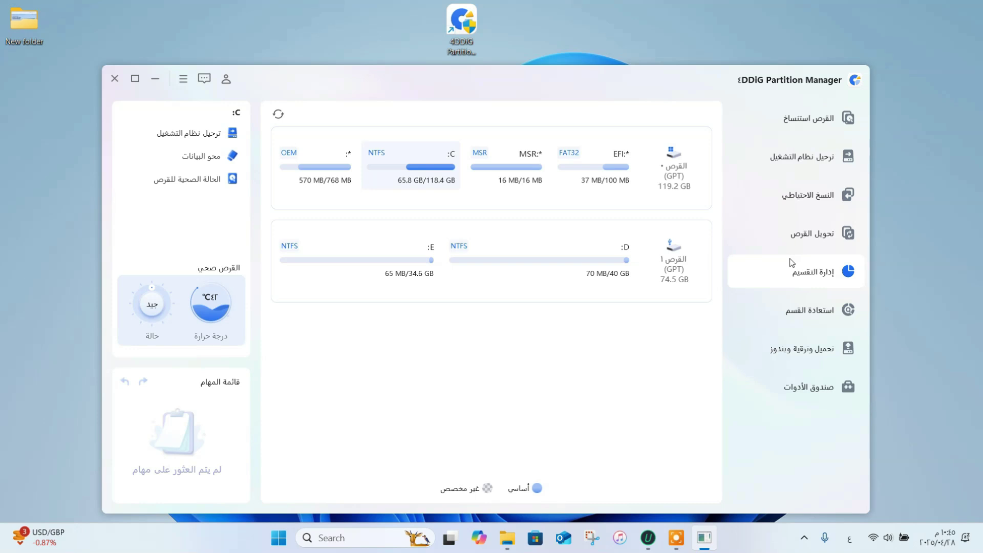
Run a quick scan of disk 1 for lost partitions in partition recovery, and start a deep scan
click(778, 307)
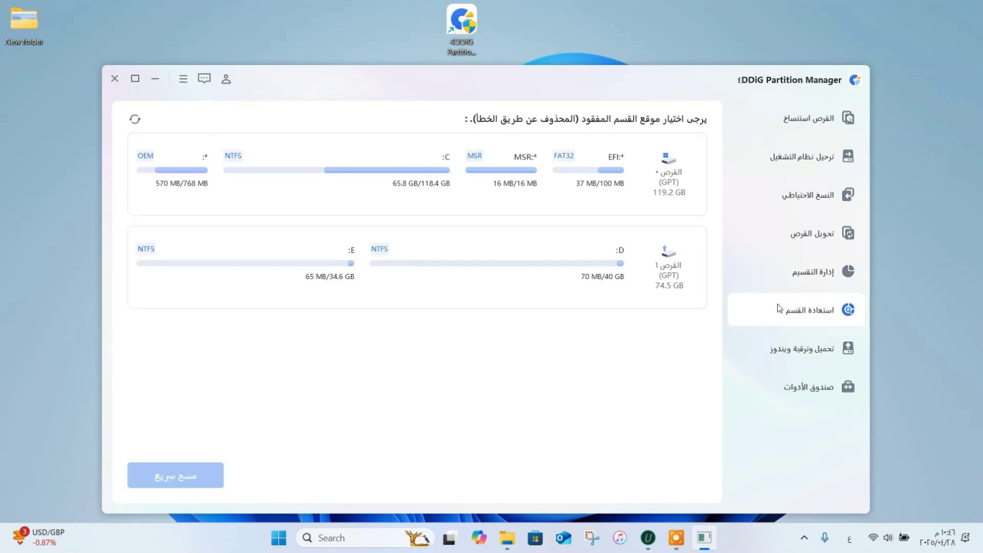
click(490, 257)
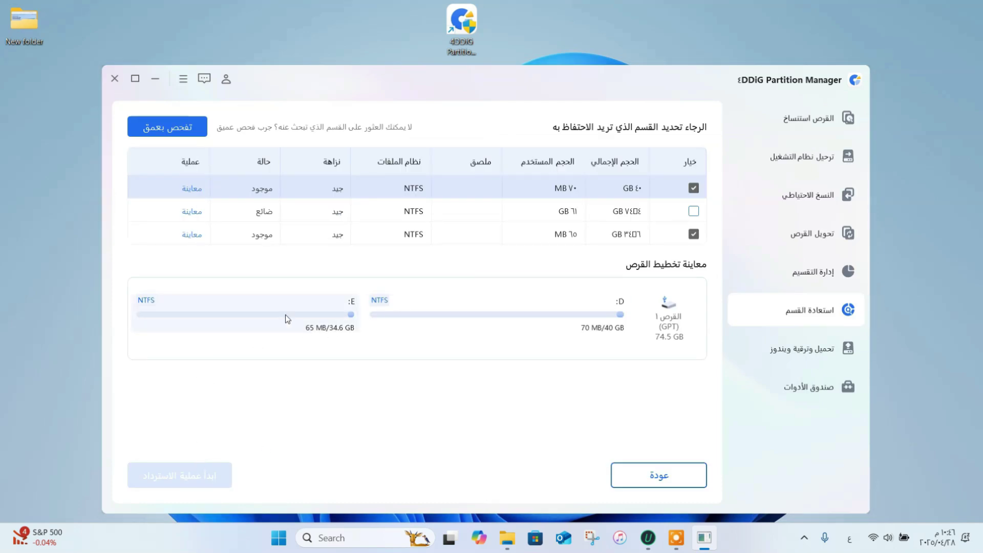
click(188, 134)
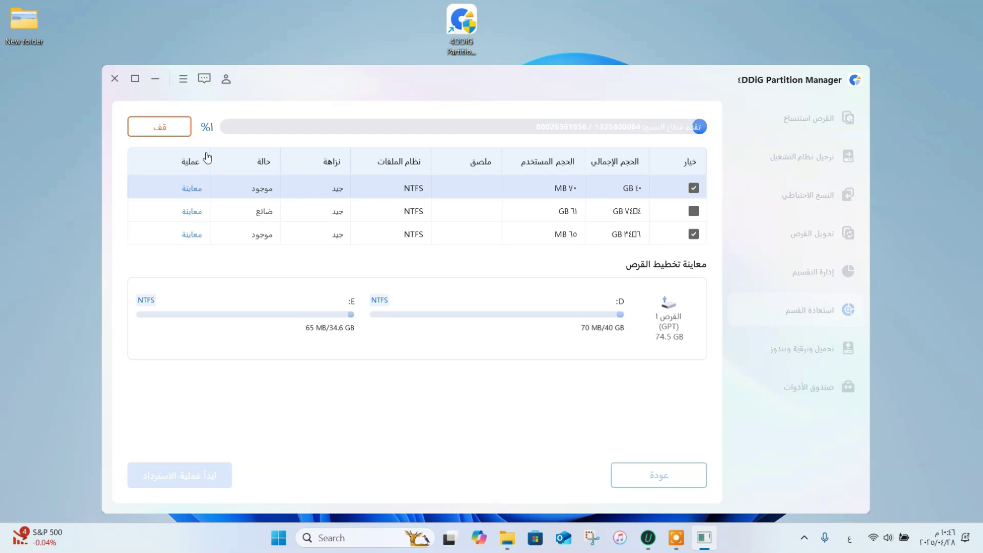
Stop the deep scan of disk 1 and leave partition recovery for the Windows download and upgrade feature
click(183, 140)
click(646, 466)
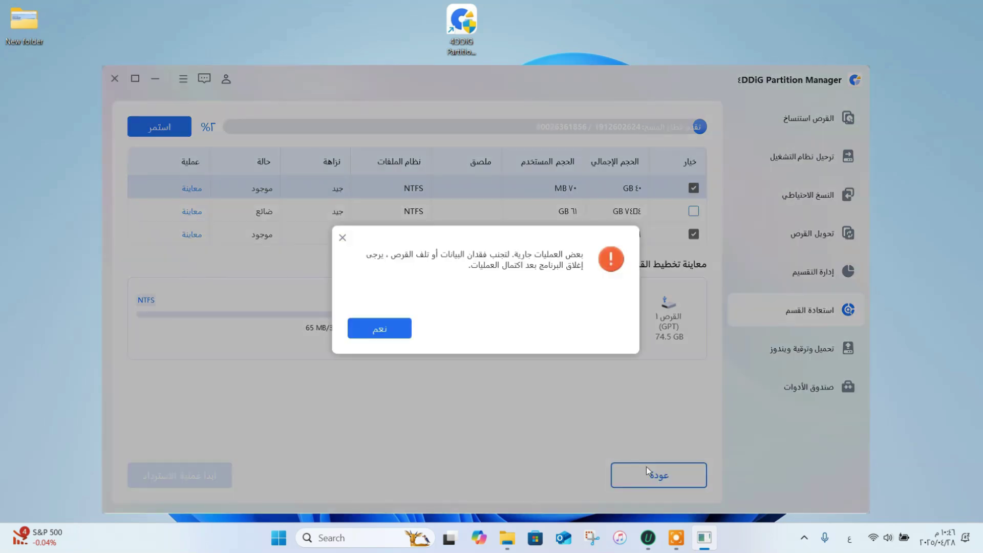
click(791, 347)
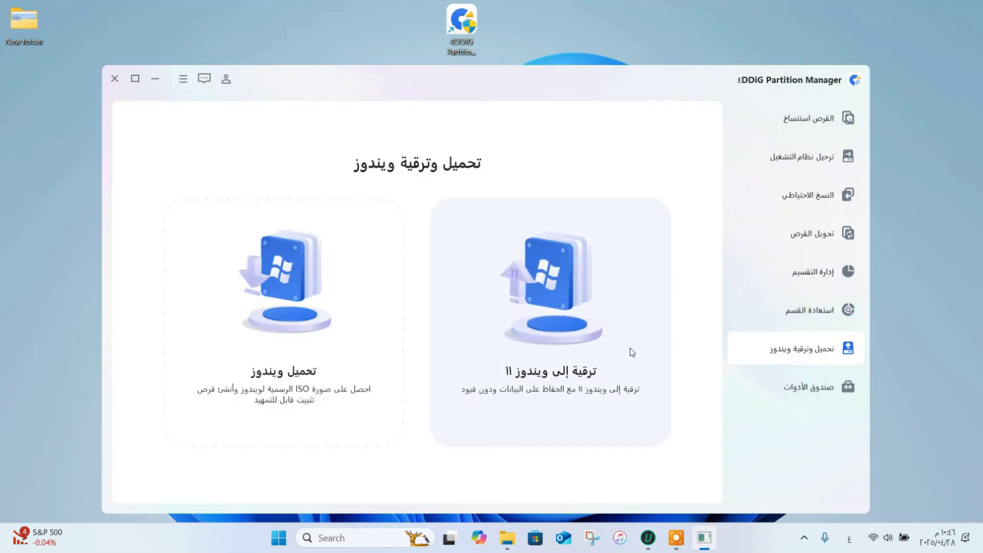
Run the detection for upgrading this computer to Windows 11, and return to the download and upgrade options
click(630, 349)
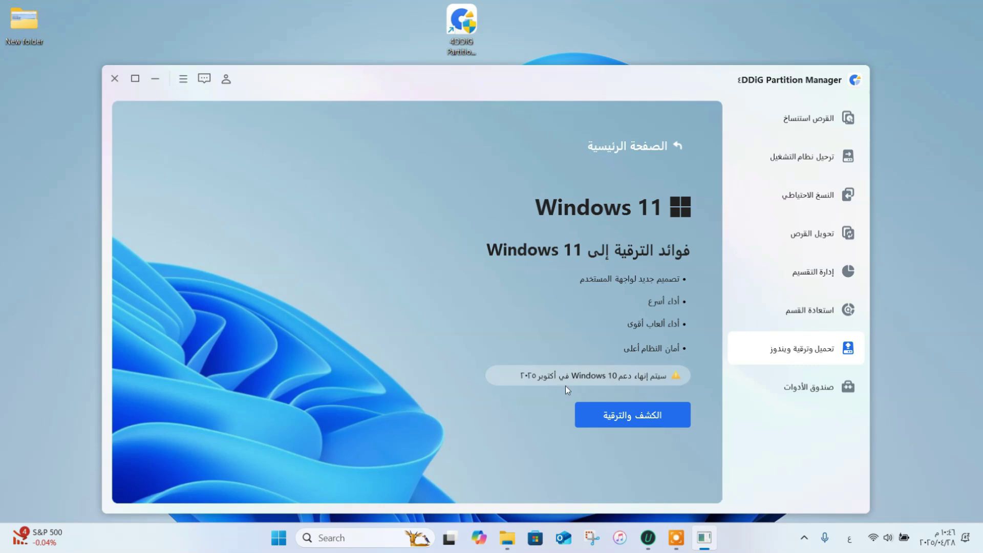
click(606, 418)
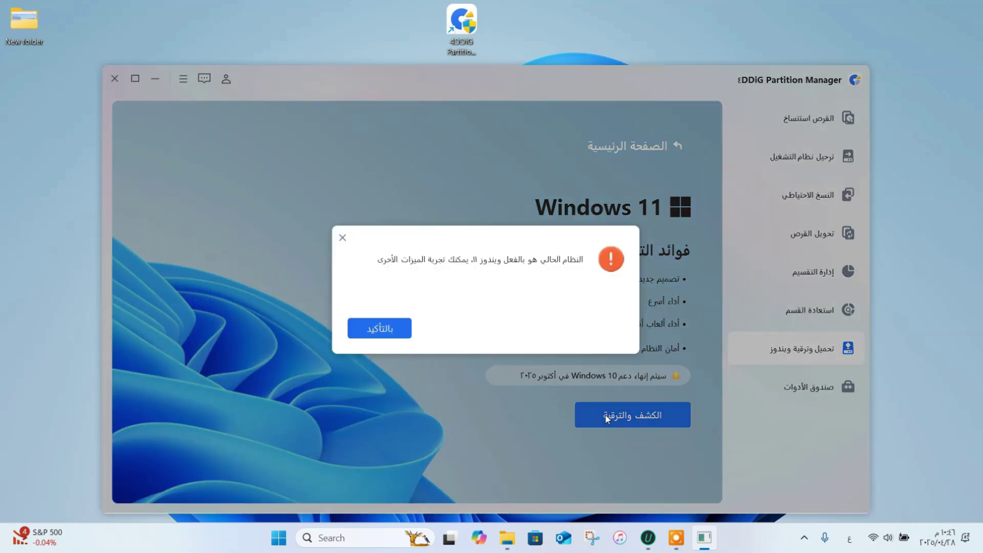
click(403, 332)
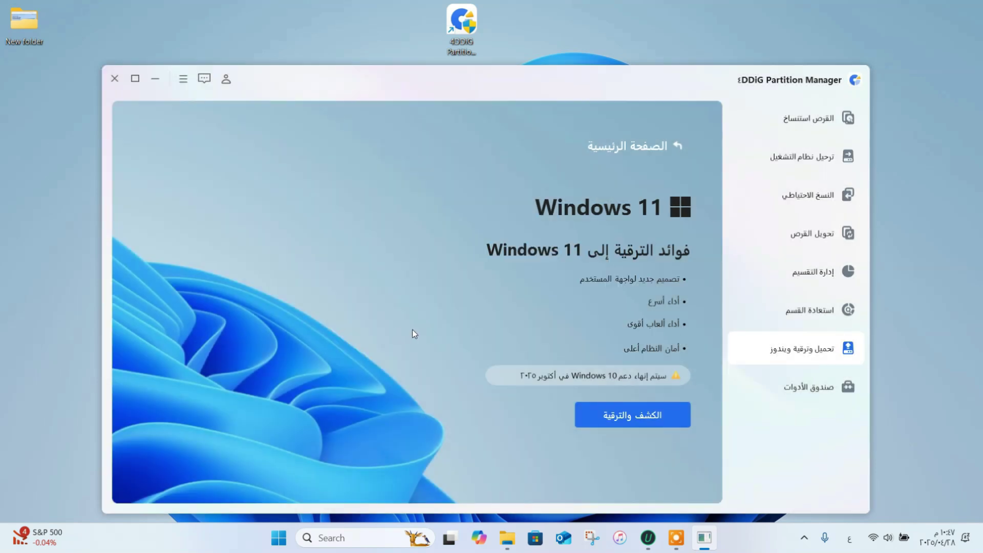
click(677, 146)
Configure a Windows 10 installation disk download in Arabic (Saudi Arabia), with the external 74.5 GB WDC disk as the target
click(302, 361)
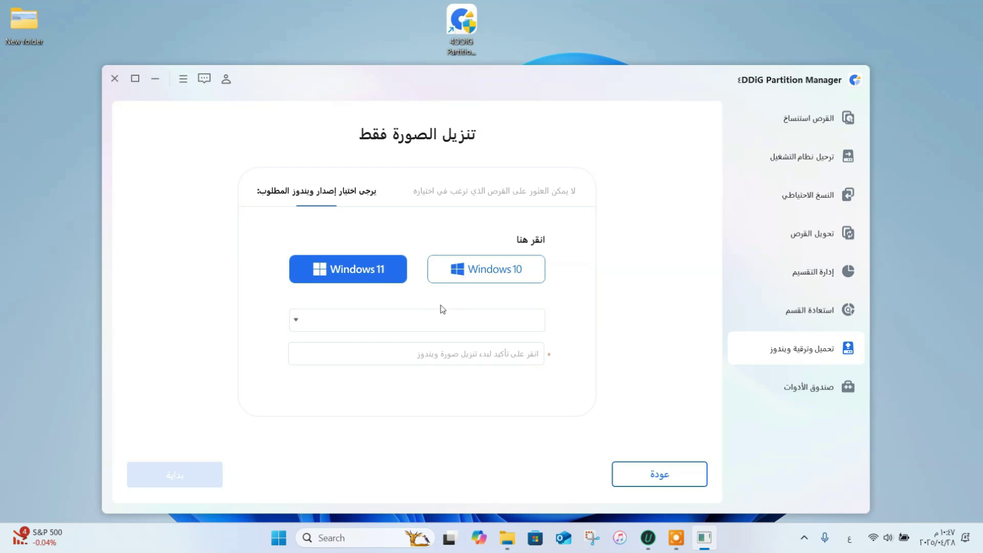
click(439, 324)
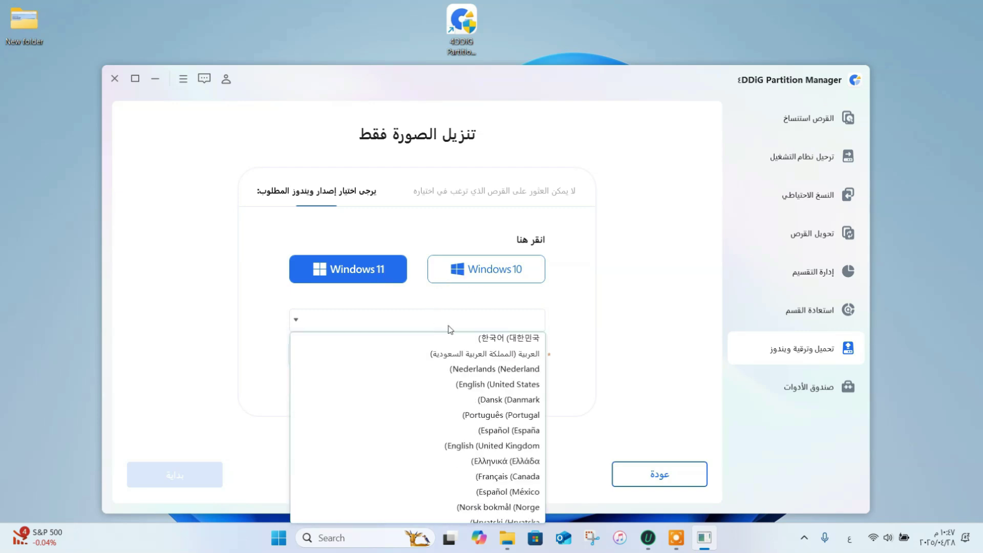
click(469, 356)
click(445, 355)
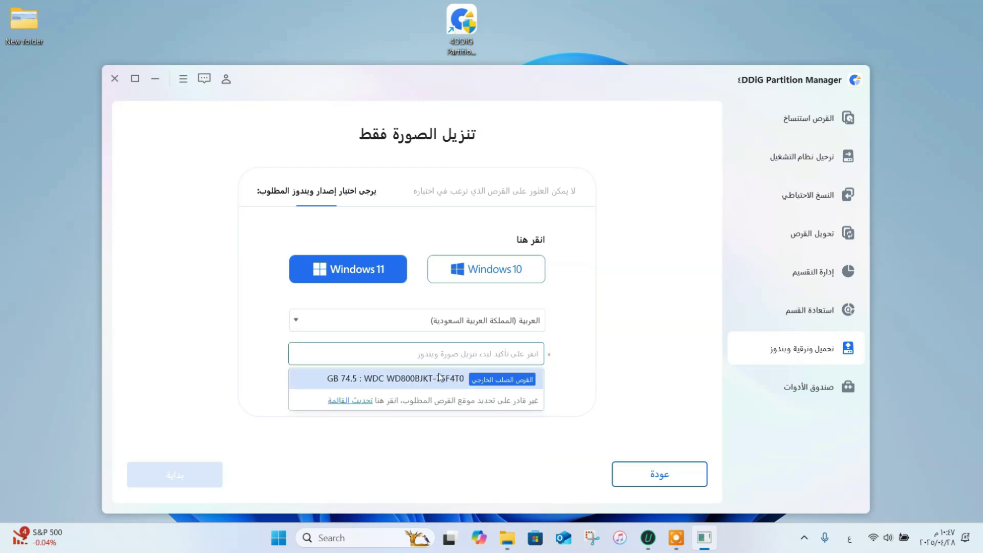
click(438, 377)
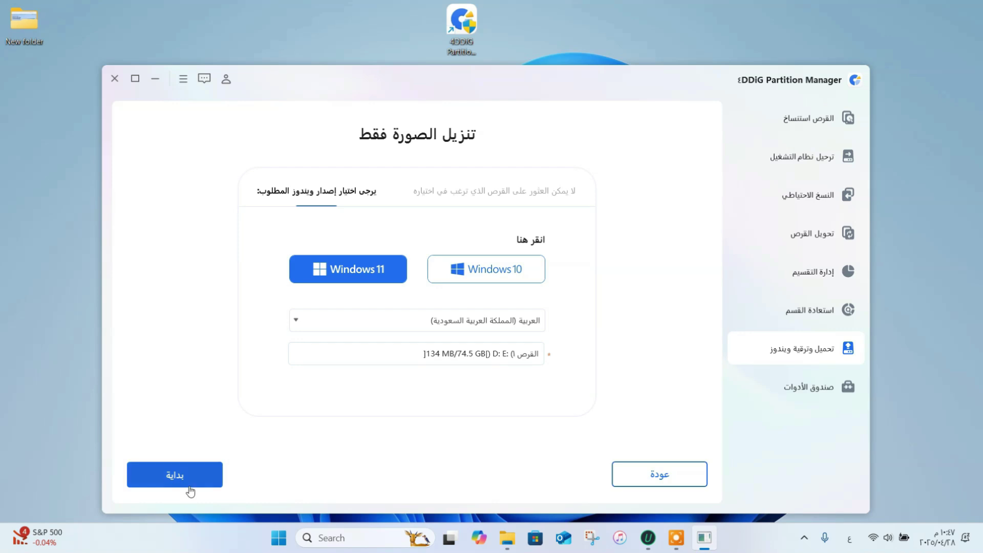
click(497, 269)
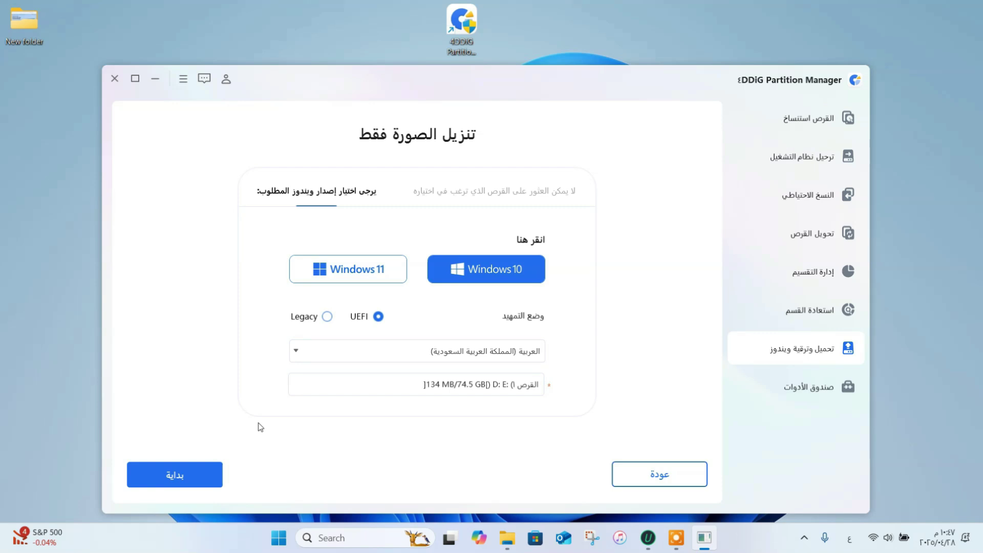
Select partition D: for data erasure in the toolbox, and back out to the disk cloning modes without wiping it
click(799, 389)
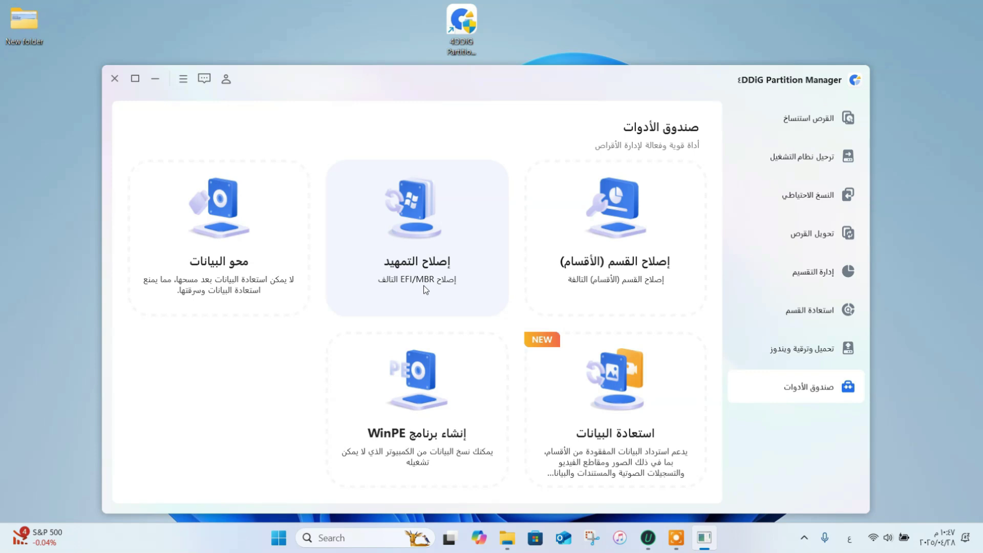
click(284, 281)
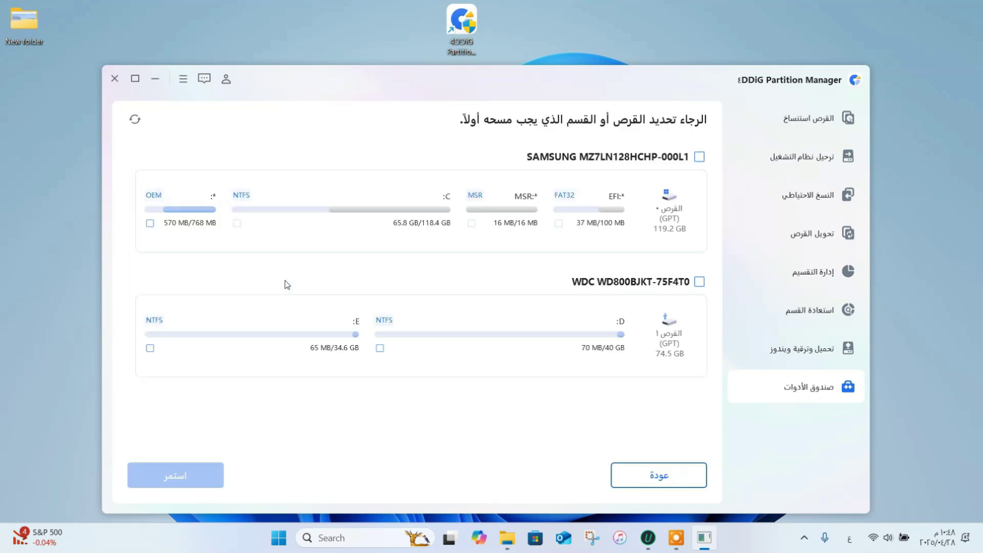
click(607, 325)
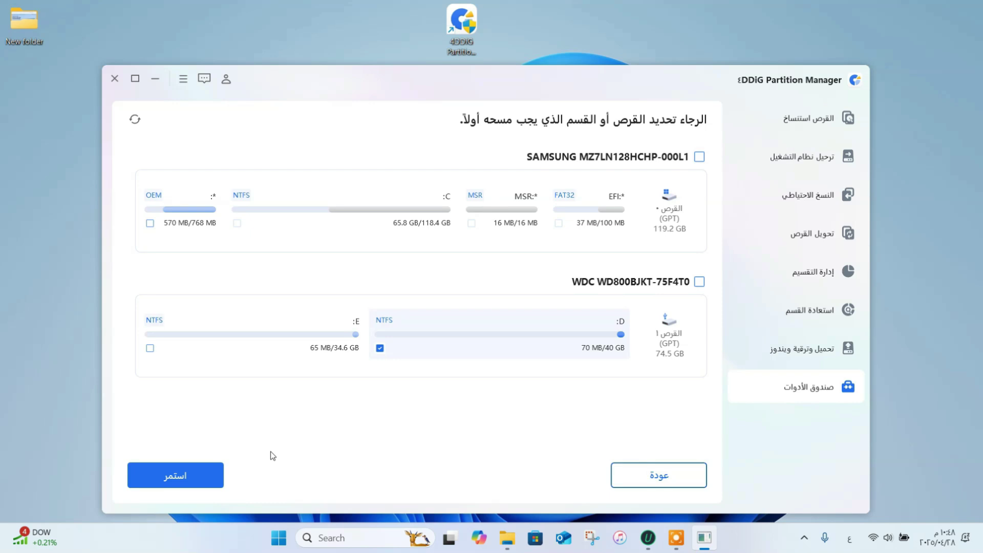
click(648, 479)
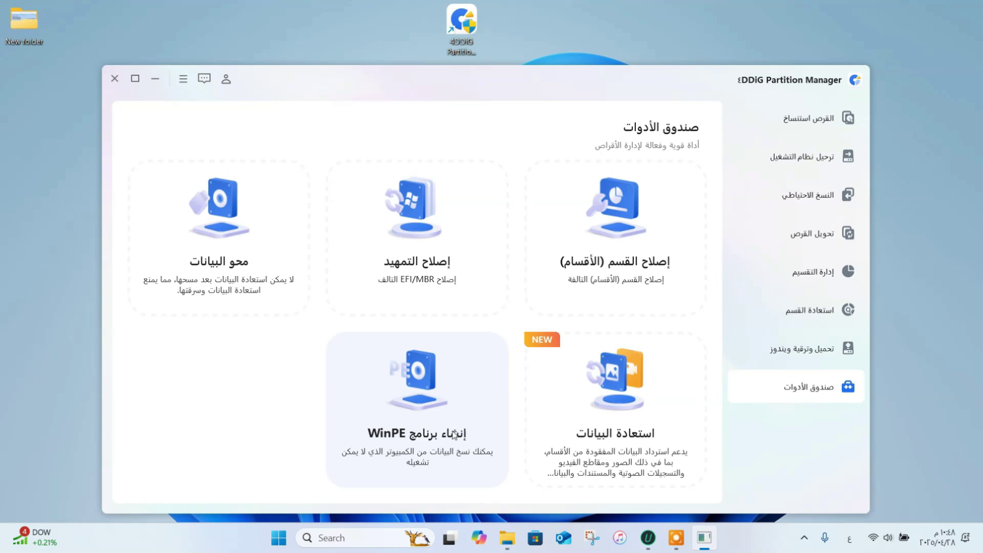
click(803, 132)
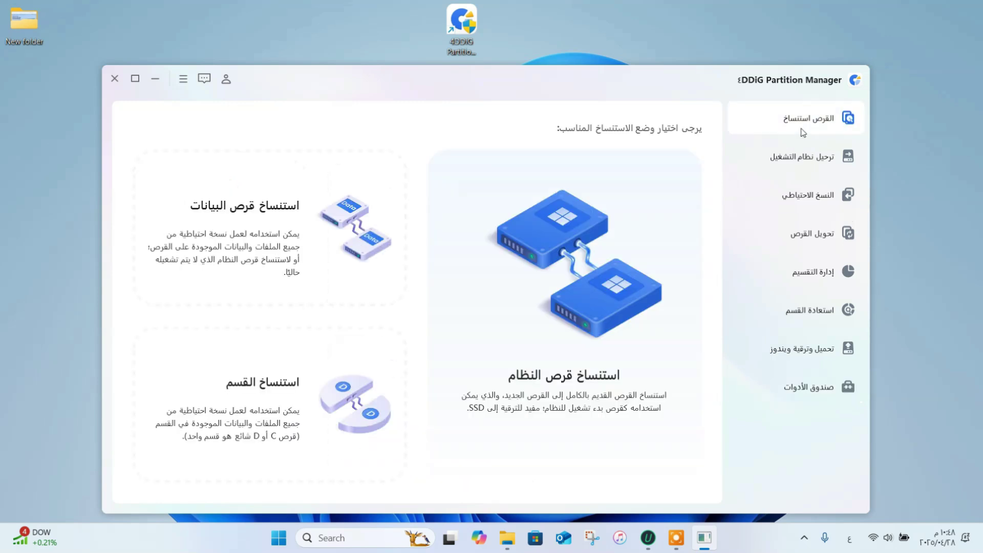